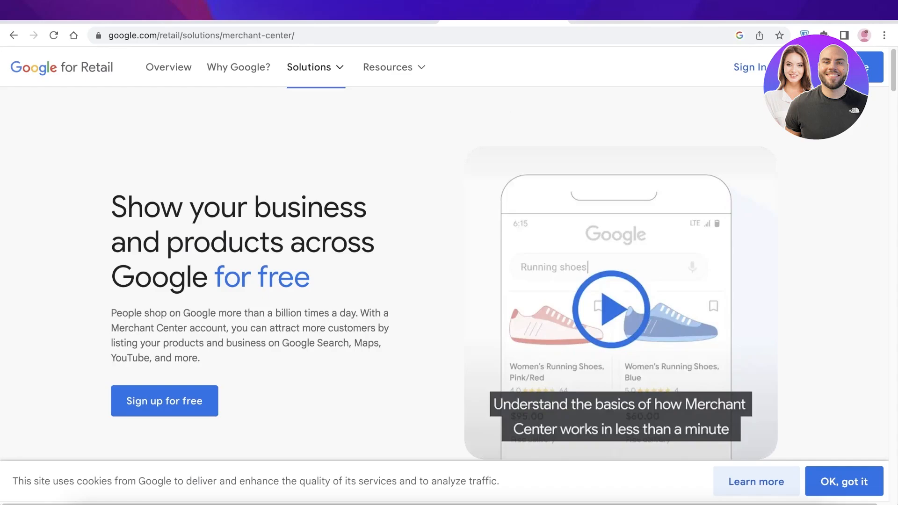
{"action": "scroll", "coordinate": [484, 154], "scroll_direction": "down", "scroll_amount": 1}
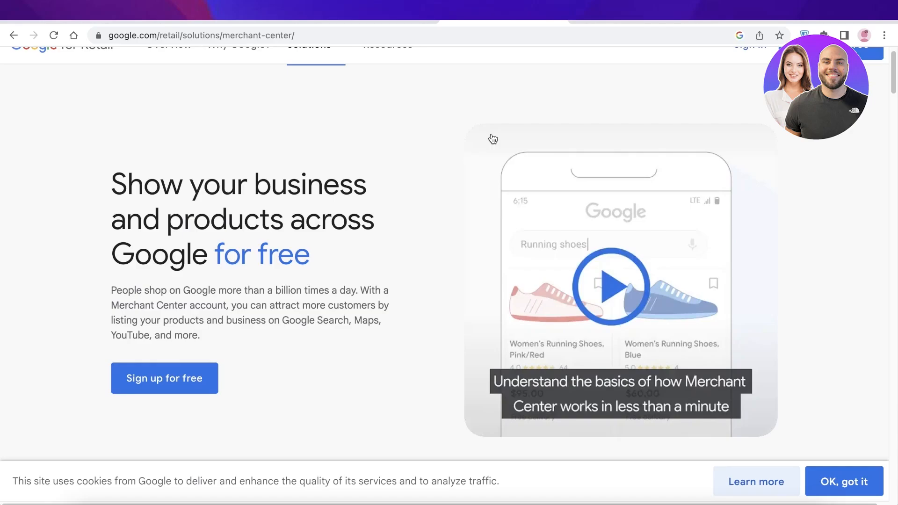
{"action": "left_click", "coordinate": [408, 21]}
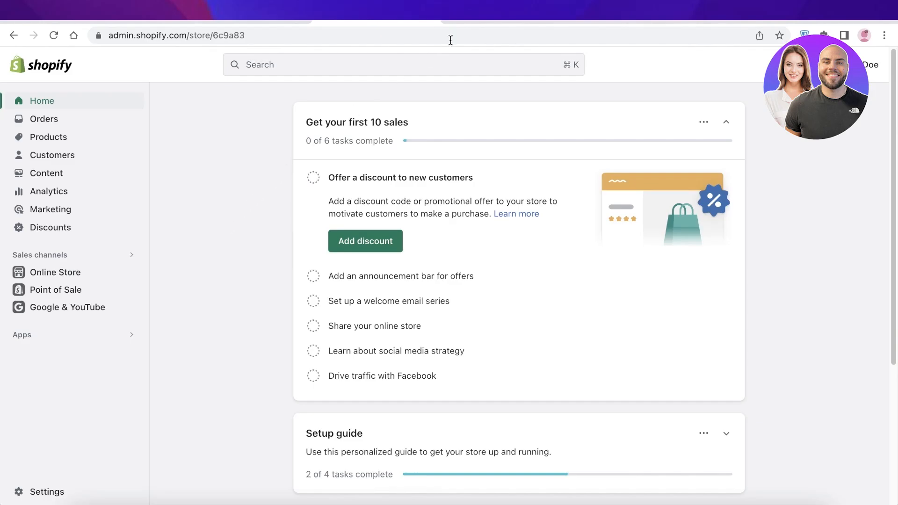
{"action": "left_click", "coordinate": [464, 22]}
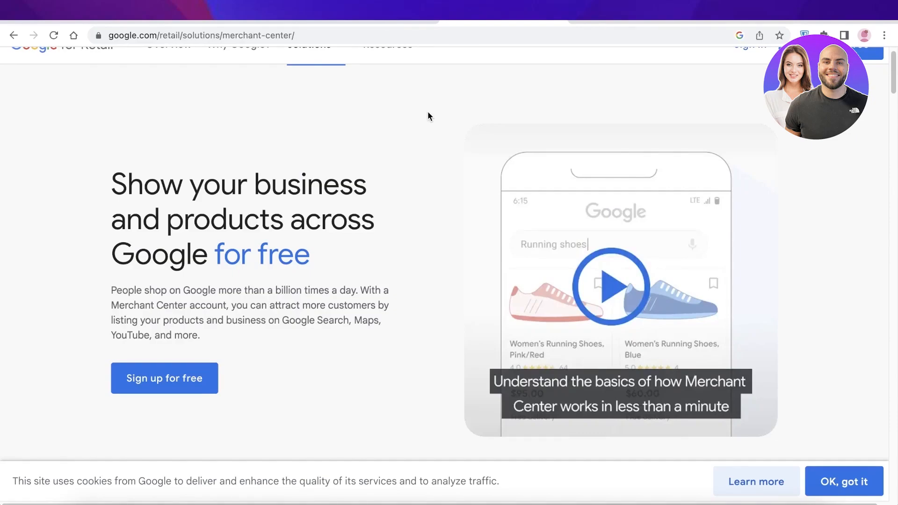
{"action": "scroll", "coordinate": [428, 113], "scroll_direction": "up", "scroll_amount": 1}
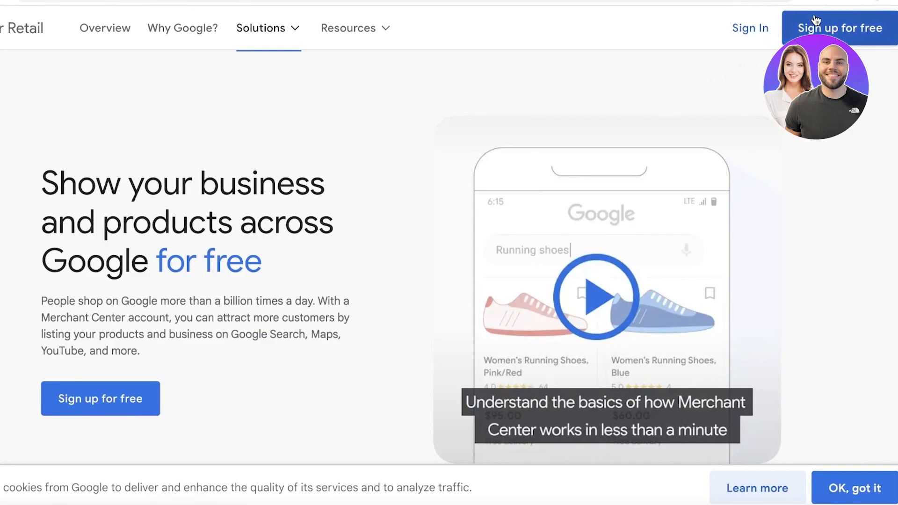
{"action": "left_click", "coordinate": [752, 36]}
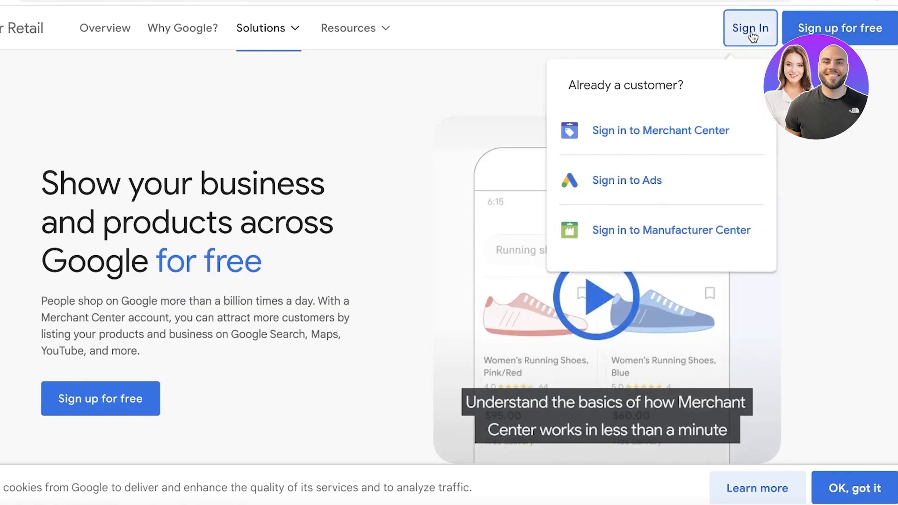
{"action": "left_click", "coordinate": [667, 118]}
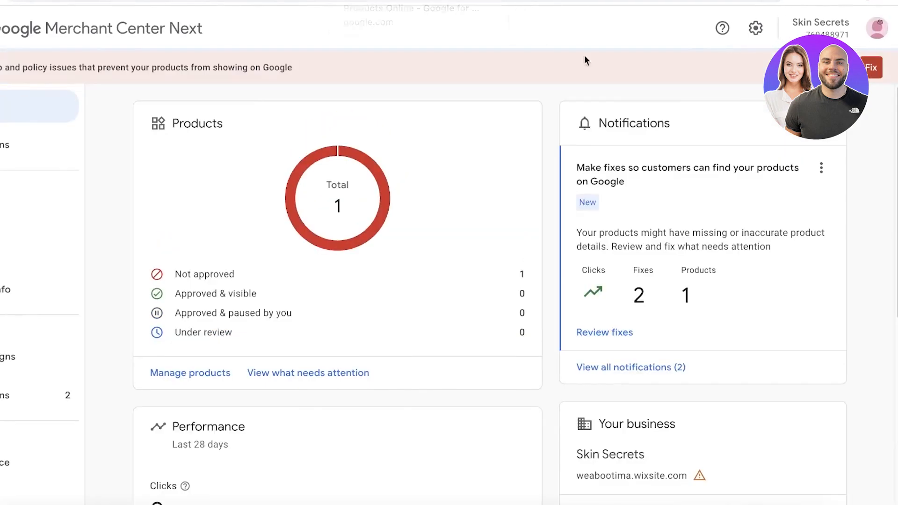
{"action": "left_click", "coordinate": [877, 29]}
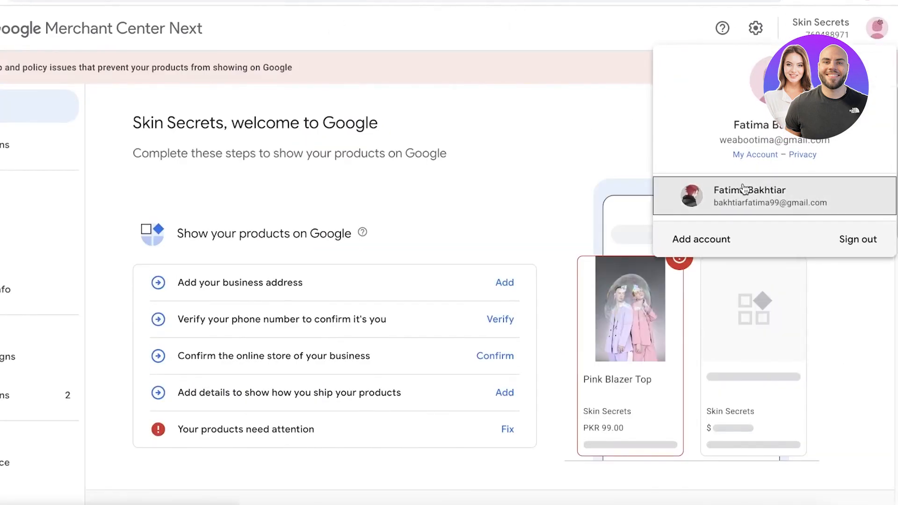
{"action": "left_click", "coordinate": [378, 13]}
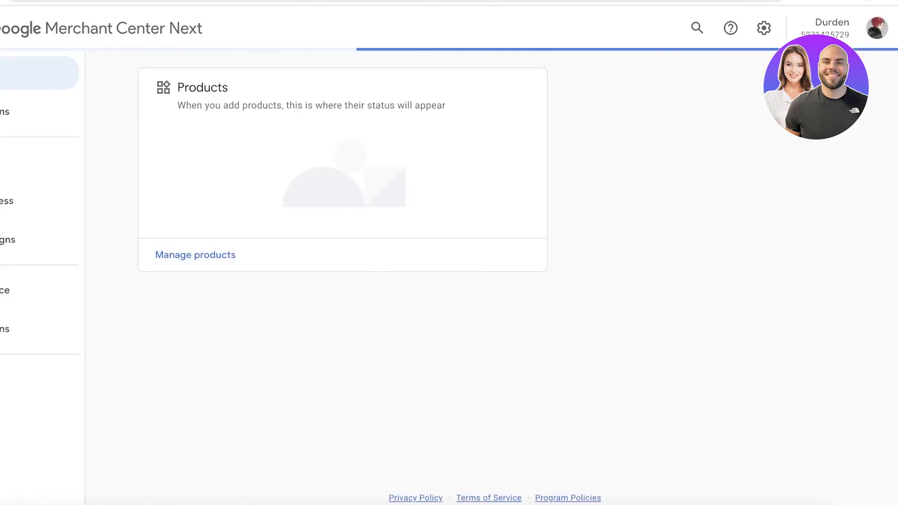
{"action": "left_click", "coordinate": [85, 171]}
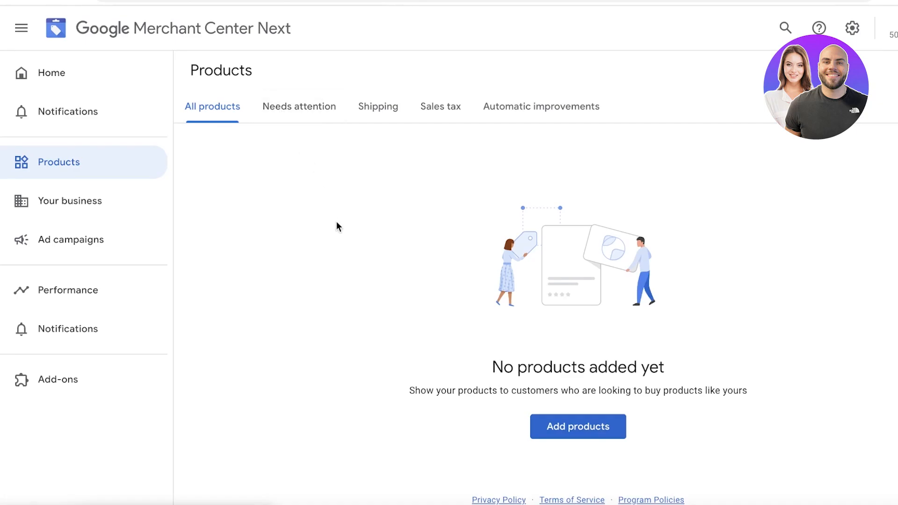
{"action": "left_click", "coordinate": [586, 424]}
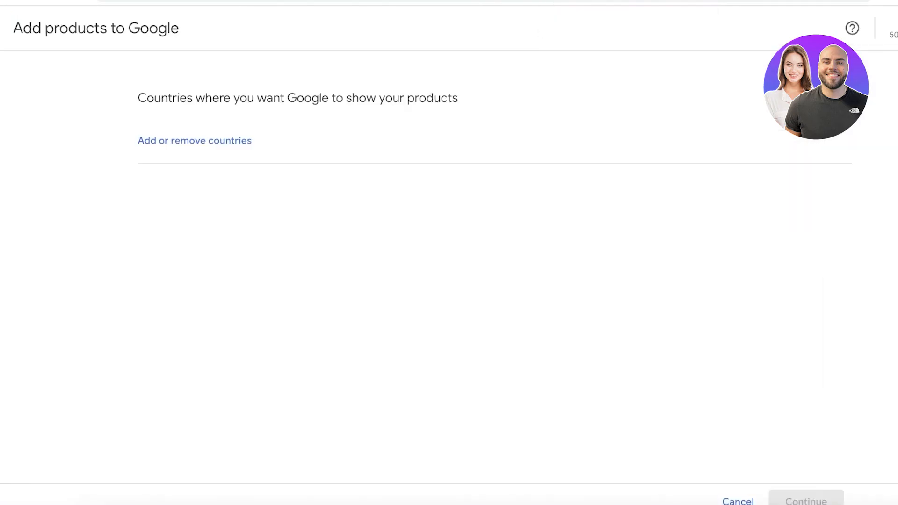
{"action": "left_click", "coordinate": [7, 2]}
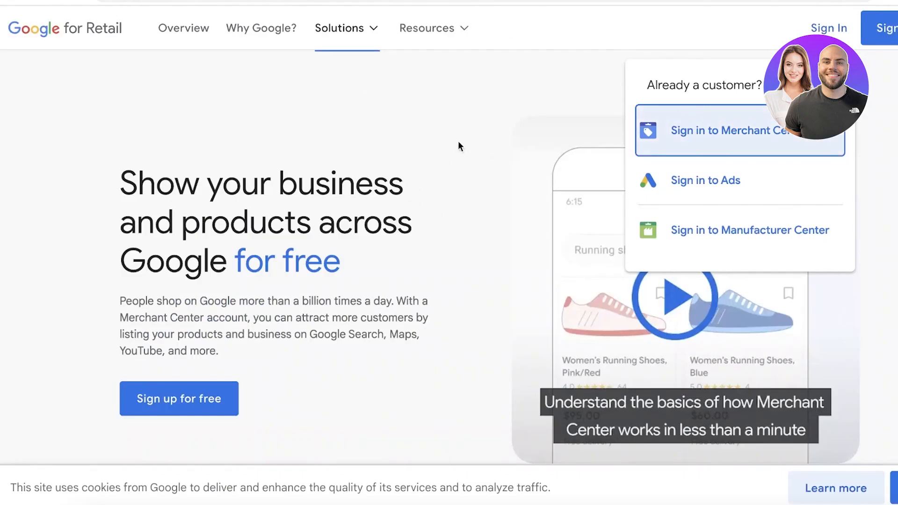
- Sign in to Merchant Center, switch to the Google account of the Durden business and start adding products
{"action": "left_click", "coordinate": [658, 134]}
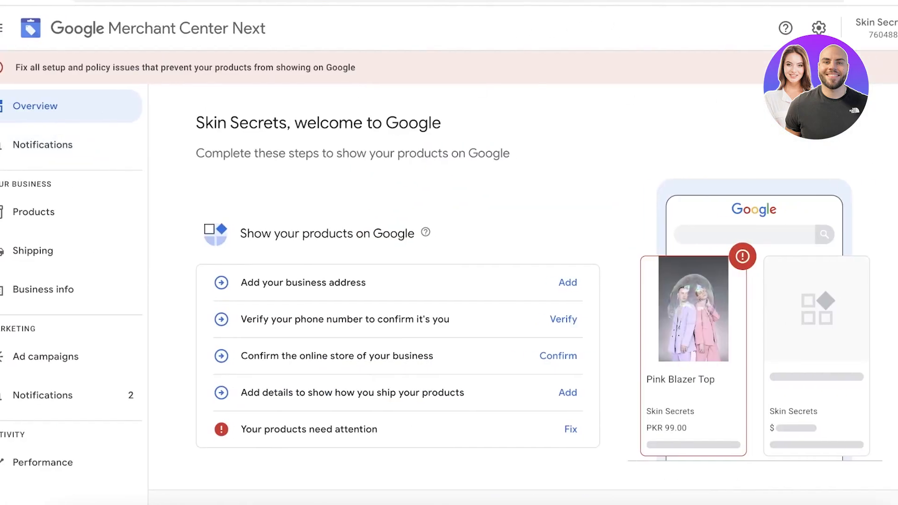
{"action": "left_click", "coordinate": [882, 26]}
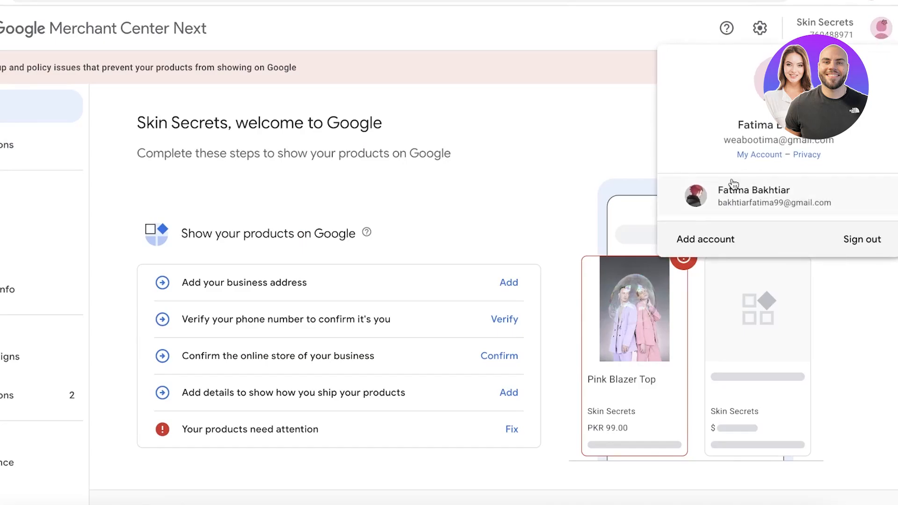
{"action": "left_click", "coordinate": [733, 183]}
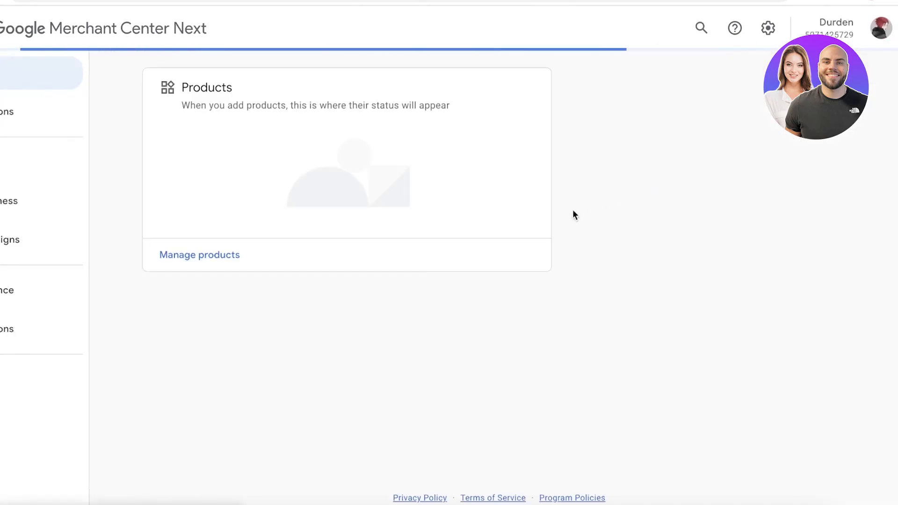
{"action": "left_click", "coordinate": [32, 174]}
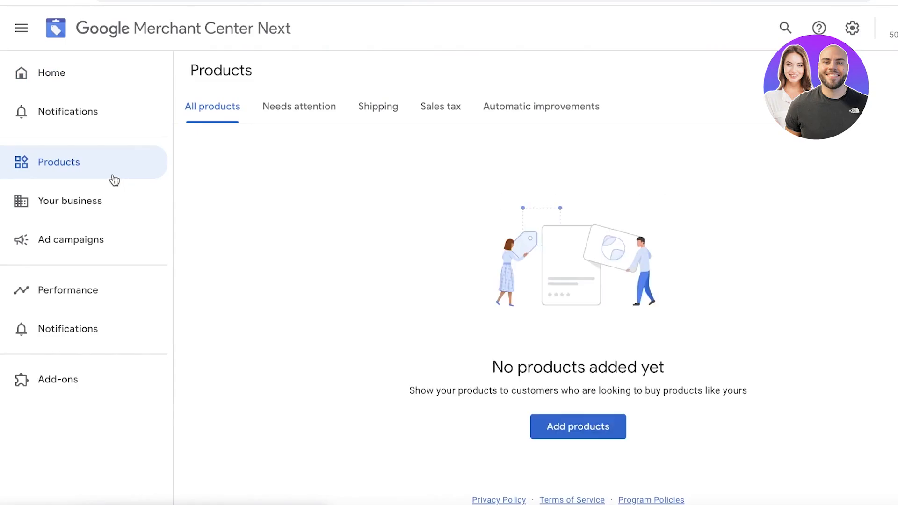
{"action": "left_click", "coordinate": [598, 425]}
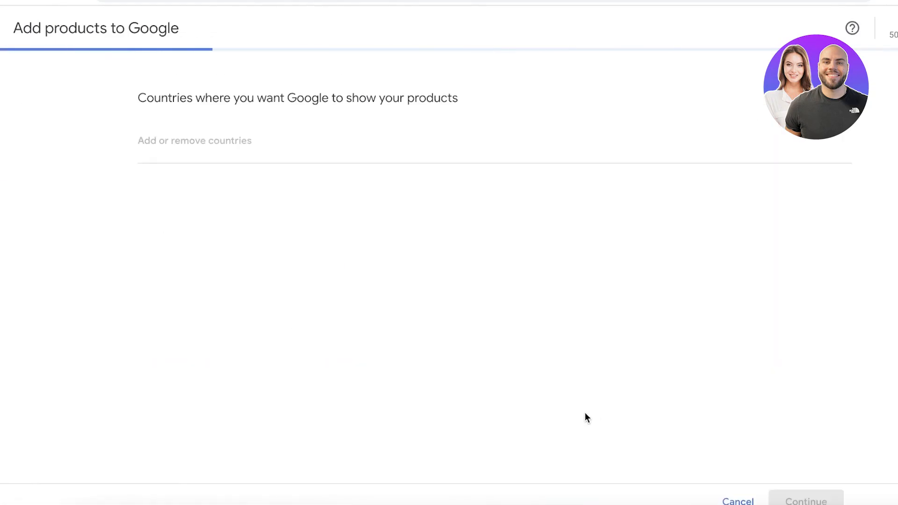
- Set Canada as the only country where Google shows the products and continue to the choice of adding method
{"action": "left_click", "coordinate": [192, 142]}
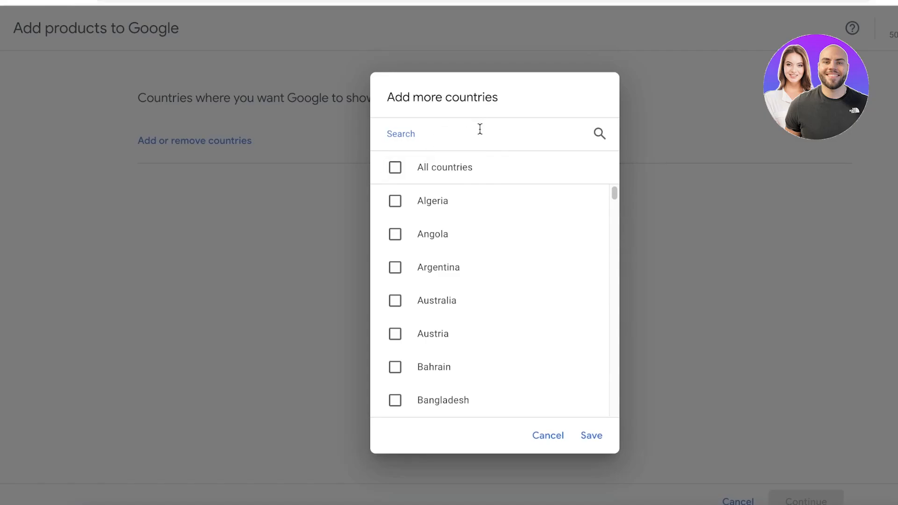
{"action": "left_click", "coordinate": [396, 167]}
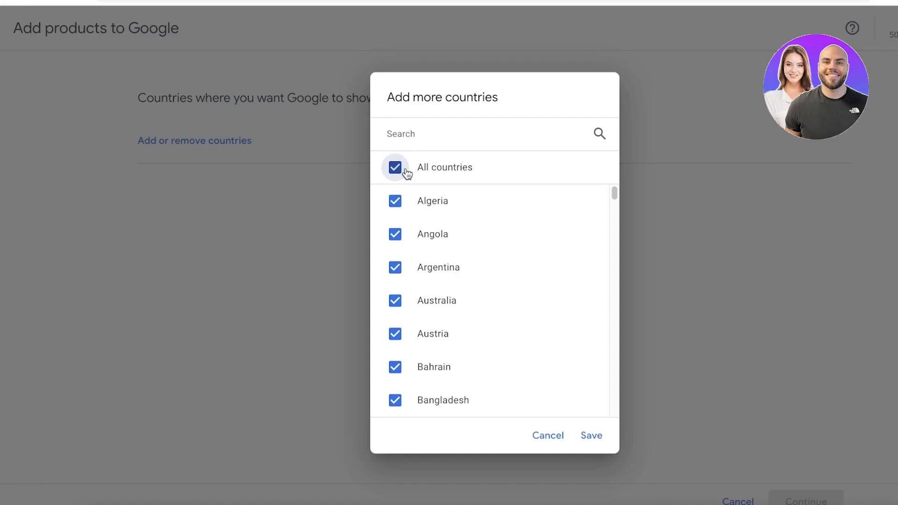
{"action": "left_click", "coordinate": [405, 171]}
{"action": "left_click", "coordinate": [460, 134]}
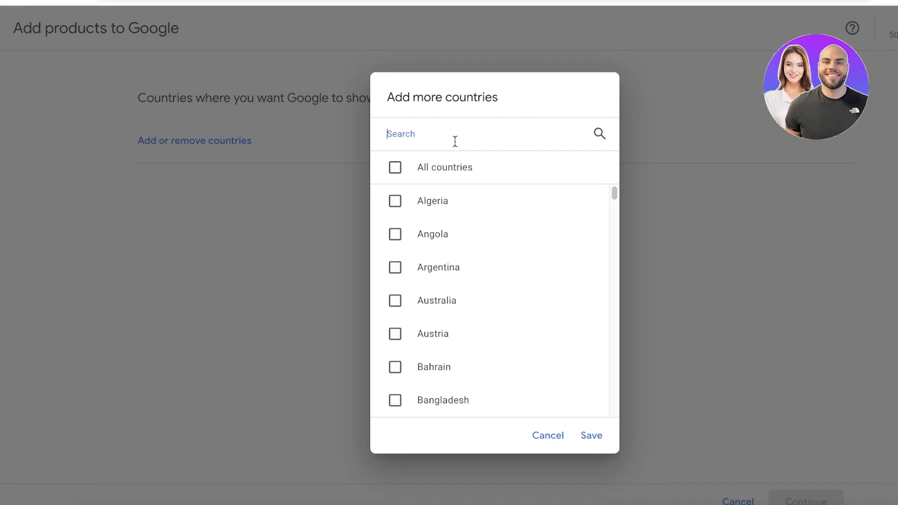
{"action": "type", "text": "can"}
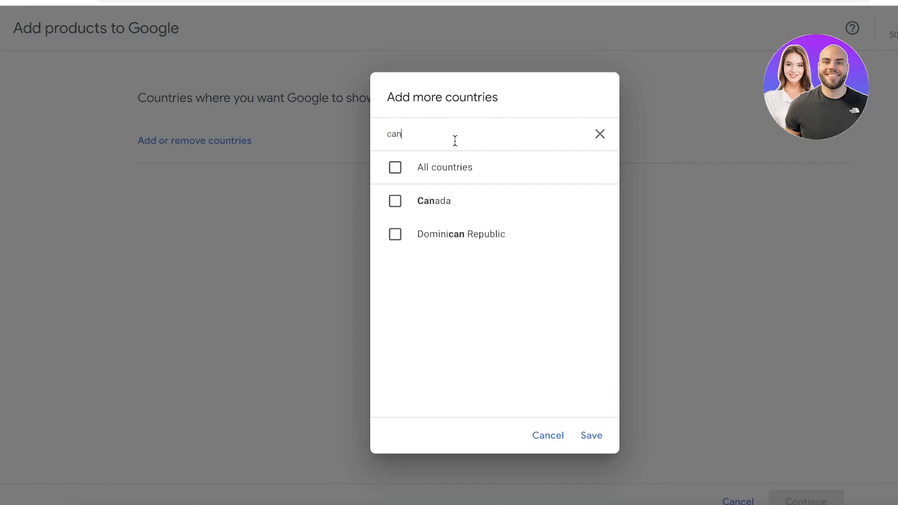
{"action": "left_click", "coordinate": [439, 191]}
{"action": "left_click", "coordinate": [592, 435]}
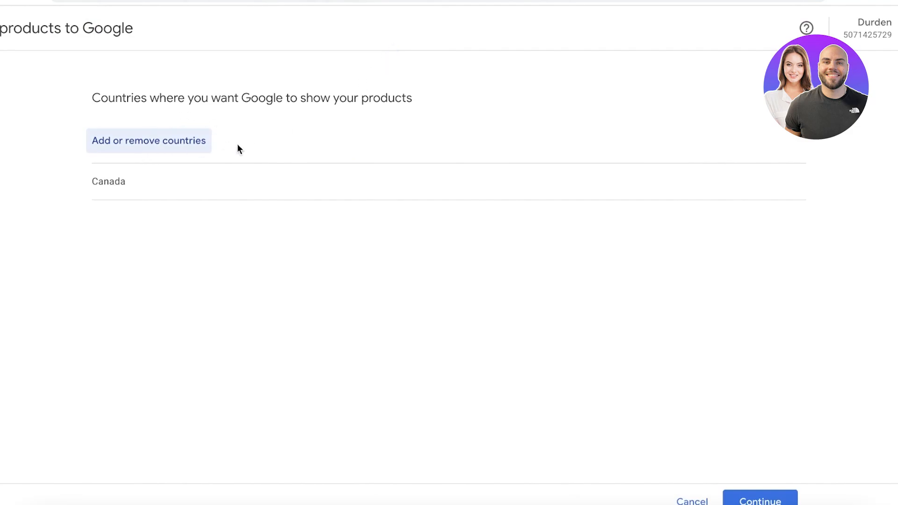
{"action": "left_click", "coordinate": [781, 495]}
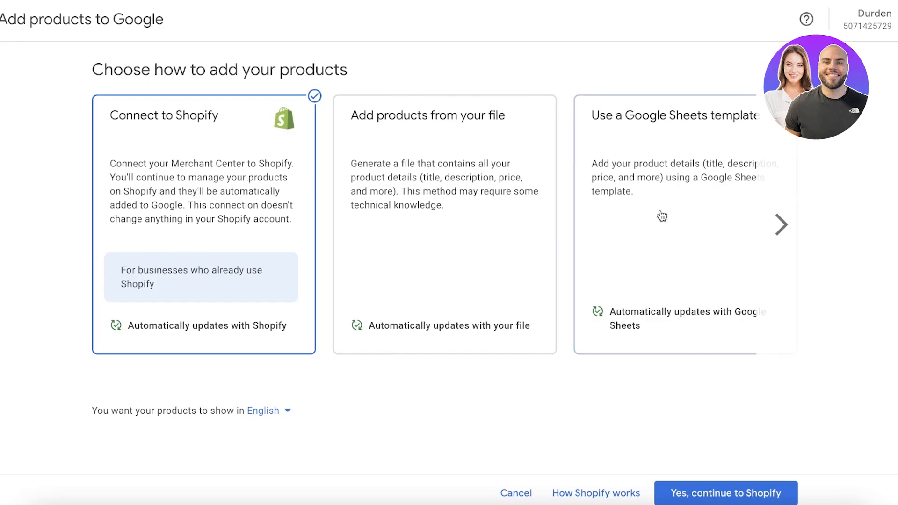
- Review the available methods for adding products, choose adding products one by one and continue to the product form
{"action": "left_click", "coordinate": [781, 224]}
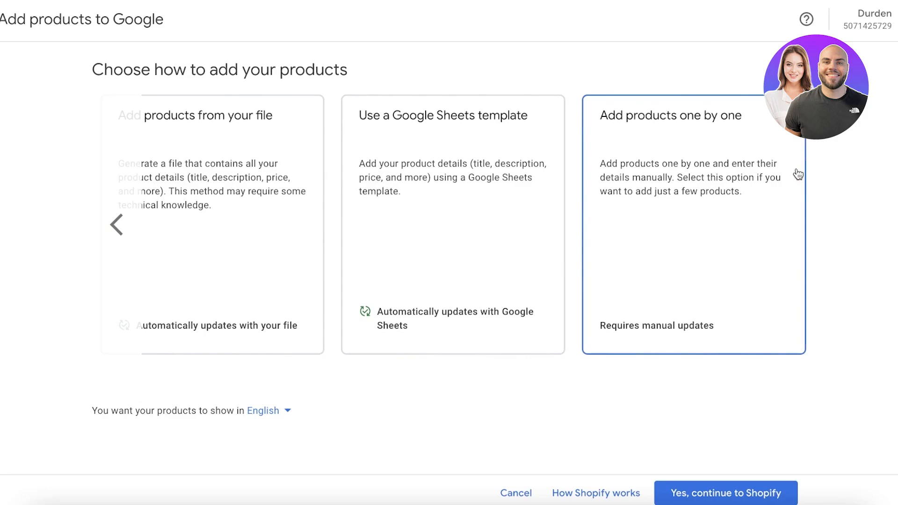
{"action": "left_click", "coordinate": [433, 194]}
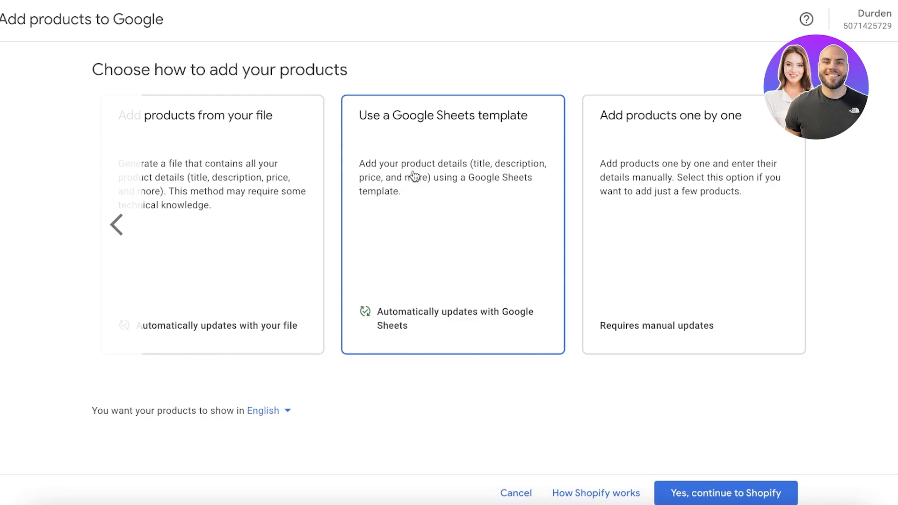
{"action": "left_click", "coordinate": [625, 146]}
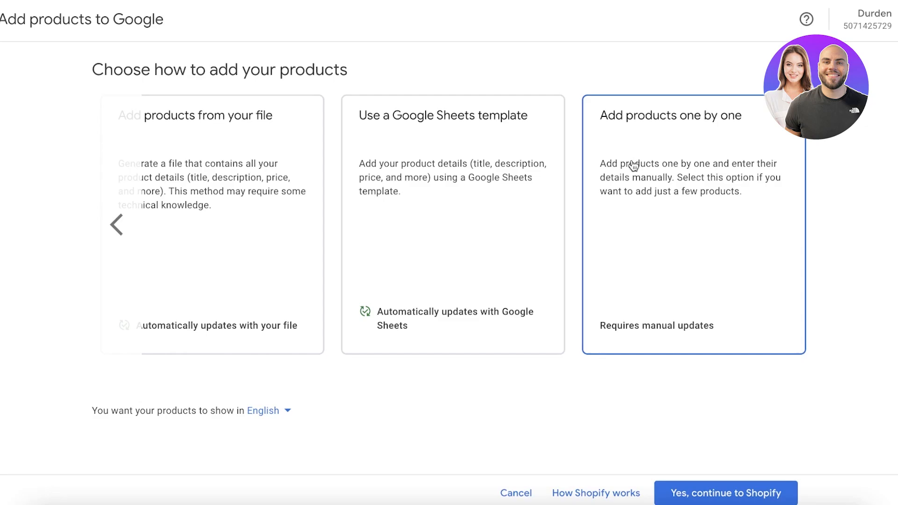
{"action": "left_click", "coordinate": [421, 146]}
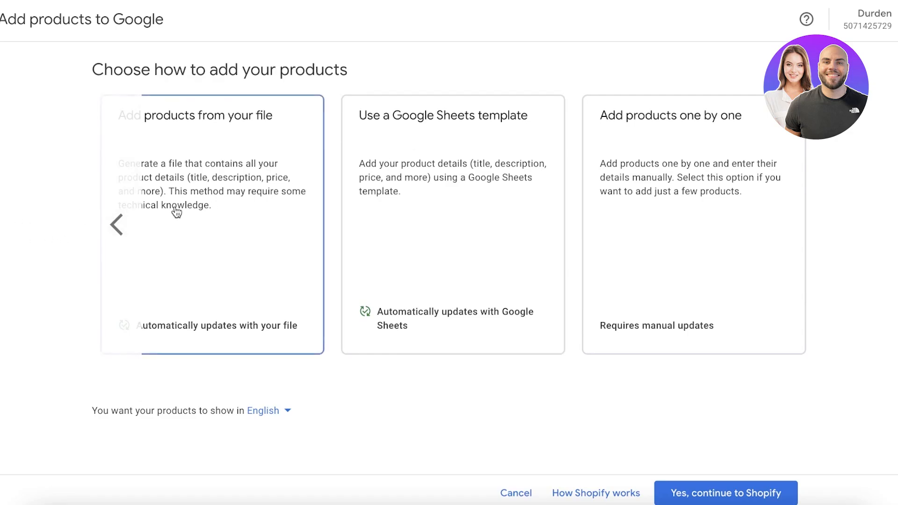
{"action": "left_click", "coordinate": [98, 234]}
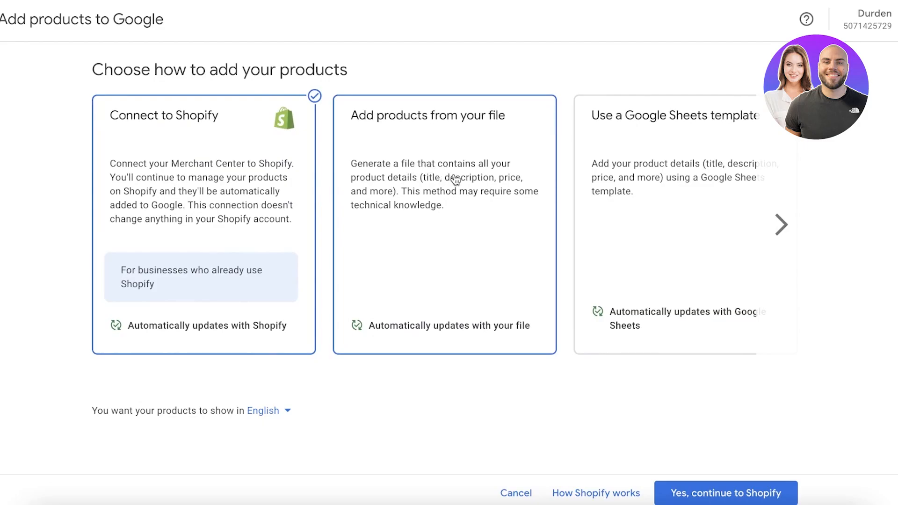
{"action": "left_click", "coordinate": [782, 224]}
{"action": "left_click", "coordinate": [658, 212]}
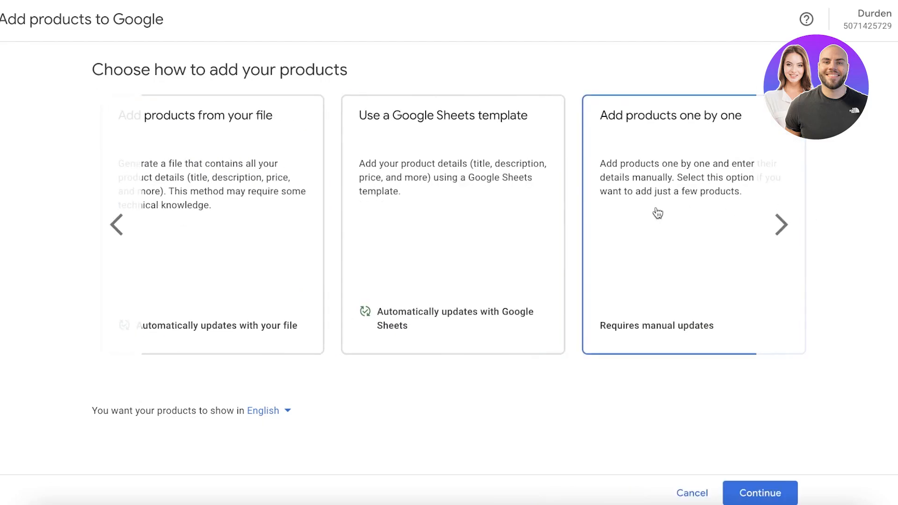
{"action": "left_click", "coordinate": [772, 489]}
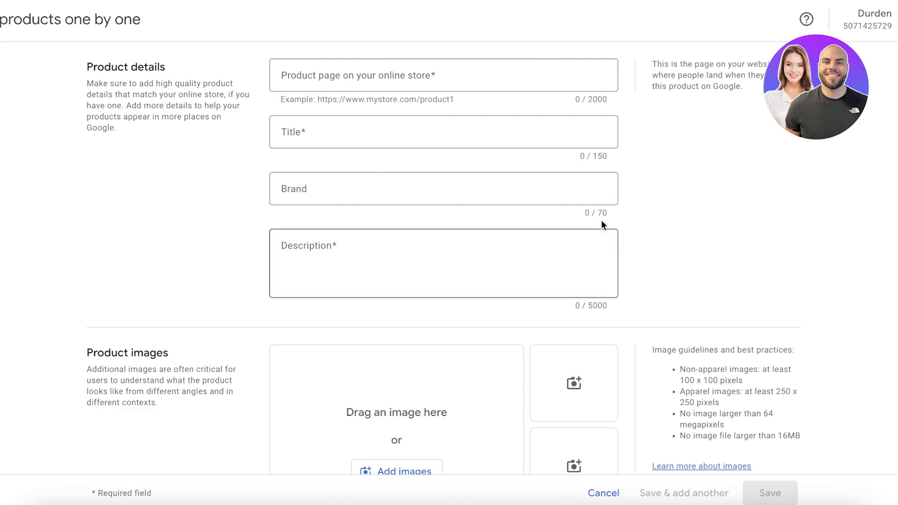
- Copy the Bag product's link from the Shopify storefront catalog and enter it in Merchant Center as the product page on the online store
{"action": "left_click", "coordinate": [406, 65]}
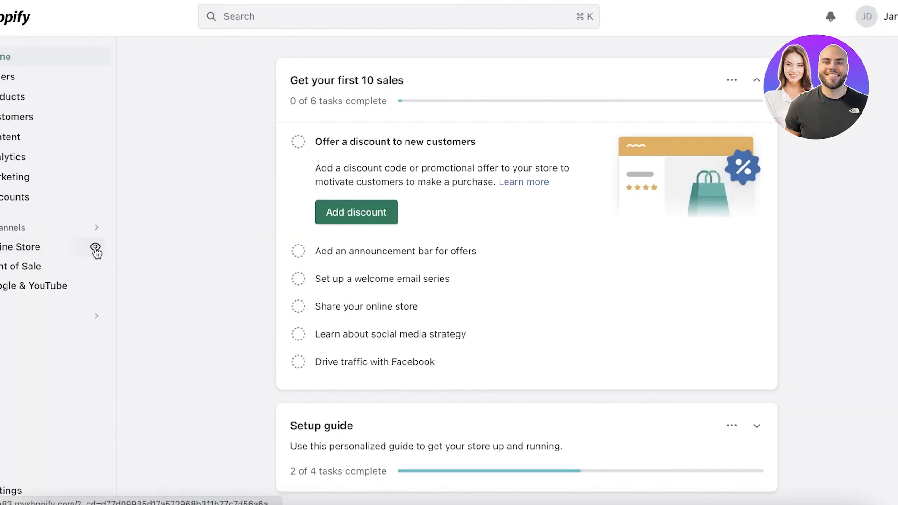
{"action": "left_click", "coordinate": [94, 247]}
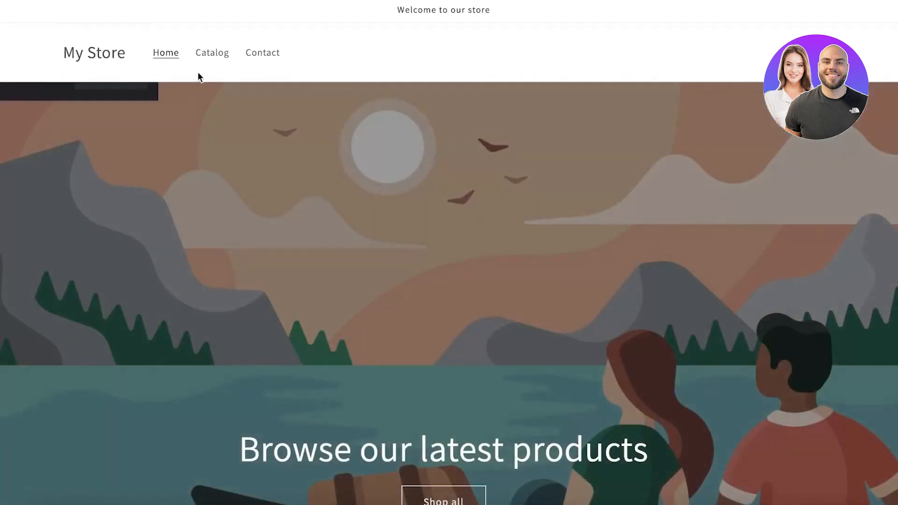
{"action": "left_click", "coordinate": [209, 54]}
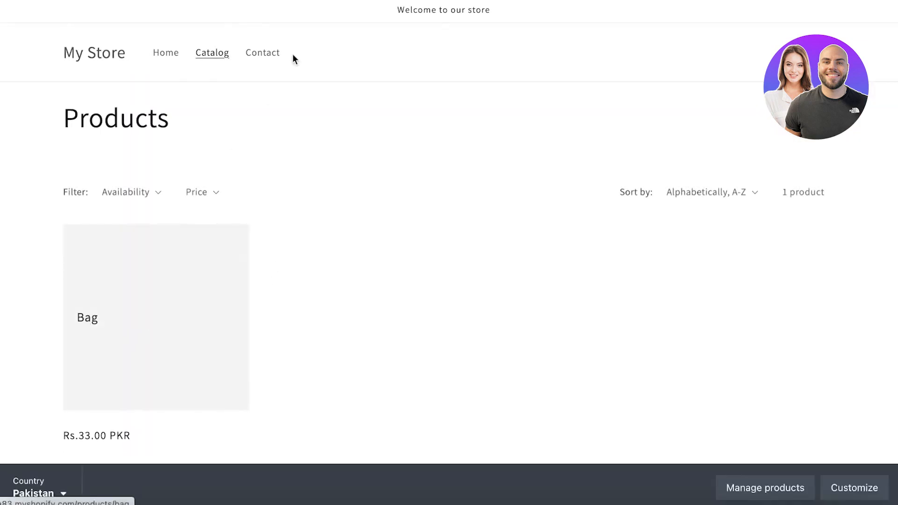
{"action": "right_click", "coordinate": [351, 0]}
{"action": "left_click", "coordinate": [383, 93]}
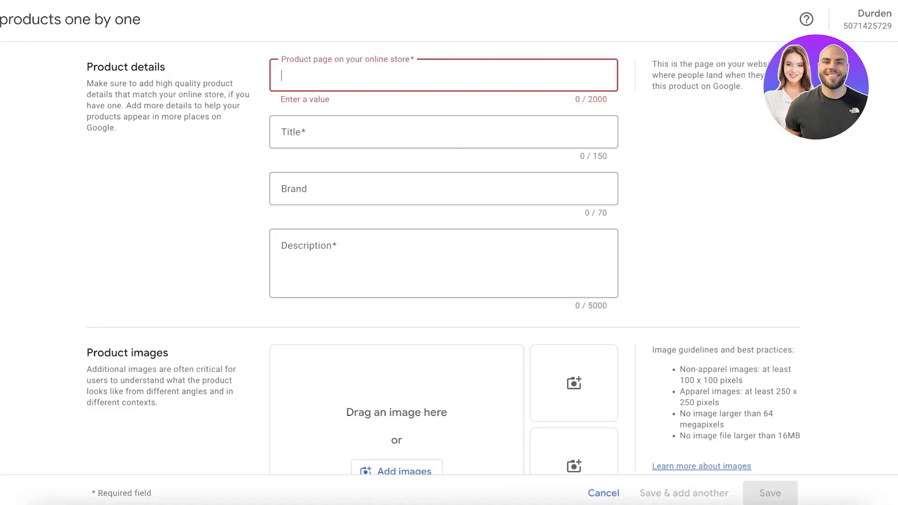
{"action": "right_click", "coordinate": [409, 75]}
{"action": "left_click", "coordinate": [430, 173]}
- Enter Durden as both the product title and the brand
{"action": "left_click", "coordinate": [320, 127]}
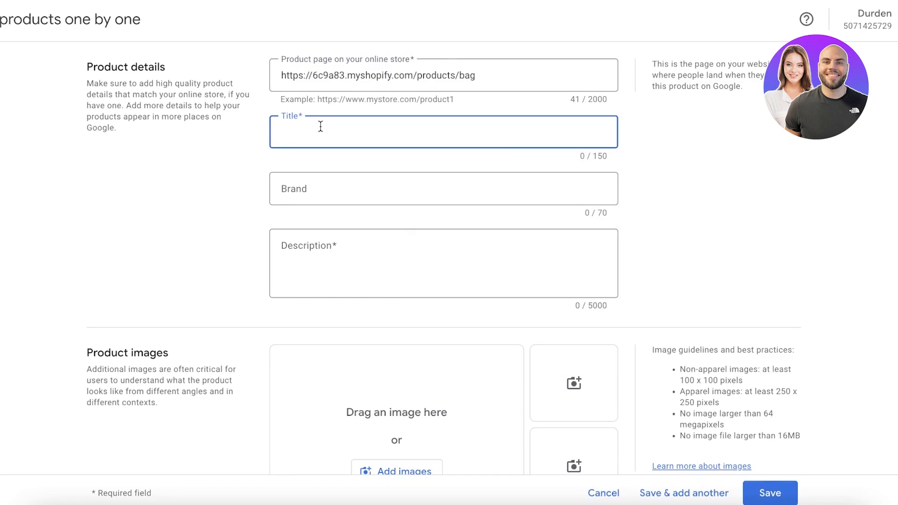
{"action": "type", "text": "Durden Store"}
{"action": "double_click", "coordinate": [335, 133]}
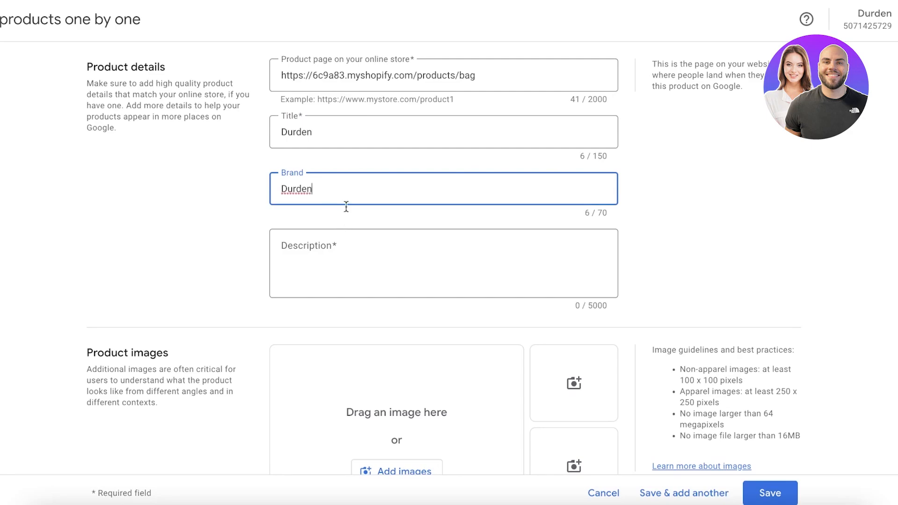
{"action": "key", "text": "Tab"}
{"action": "left_click", "coordinate": [325, 186]}
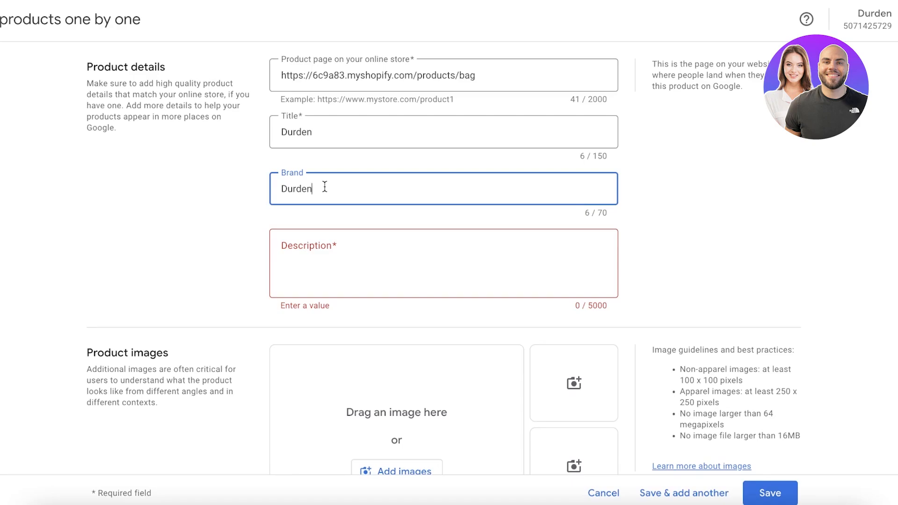
{"action": "left_click", "coordinate": [305, 127]}
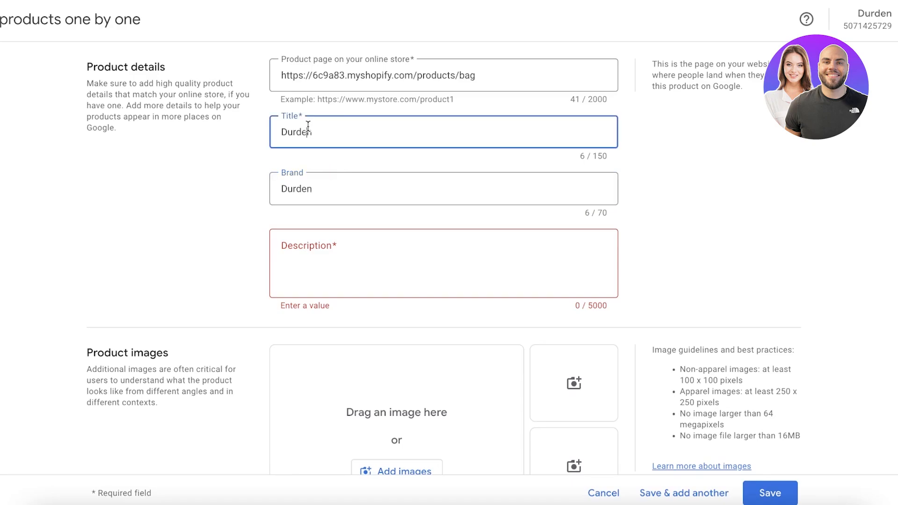
{"action": "left_click", "coordinate": [292, 194]}
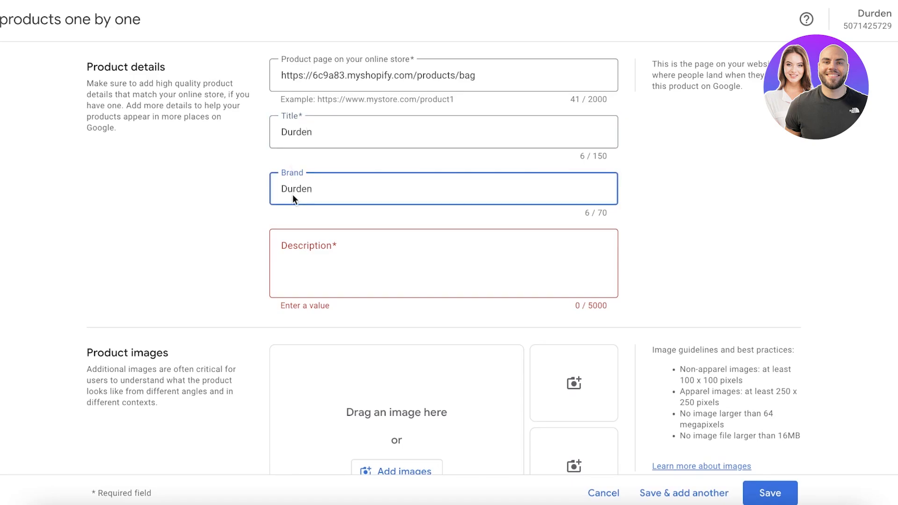
{"action": "double_click", "coordinate": [316, 134]}
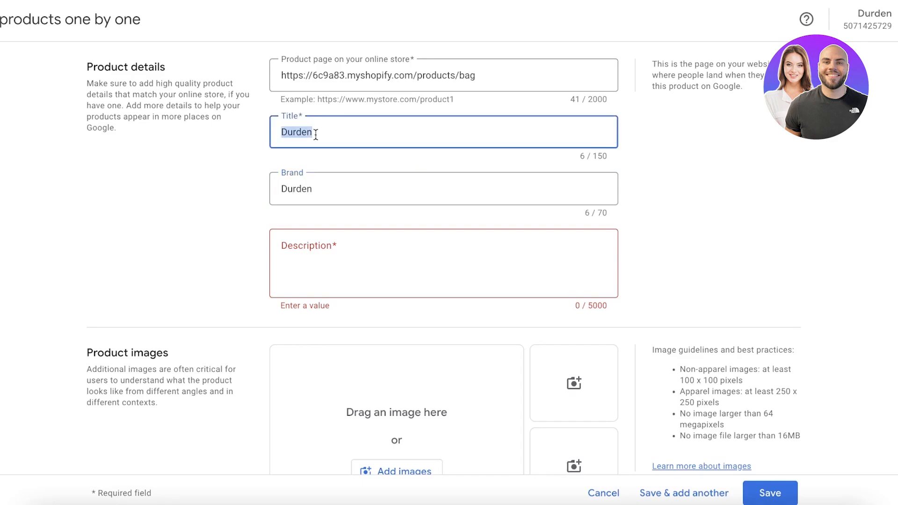
{"action": "left_click", "coordinate": [324, 212]}
{"action": "left_click", "coordinate": [335, 198]}
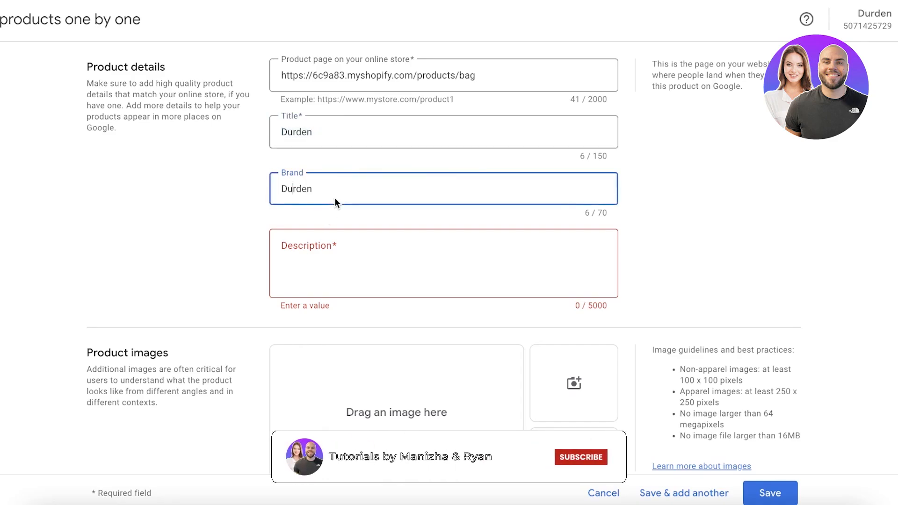
- Try Puma as the product's brand and set the brand back to Durden
{"action": "double_click", "coordinate": [336, 185]}
{"action": "type", "text": "Pum"}
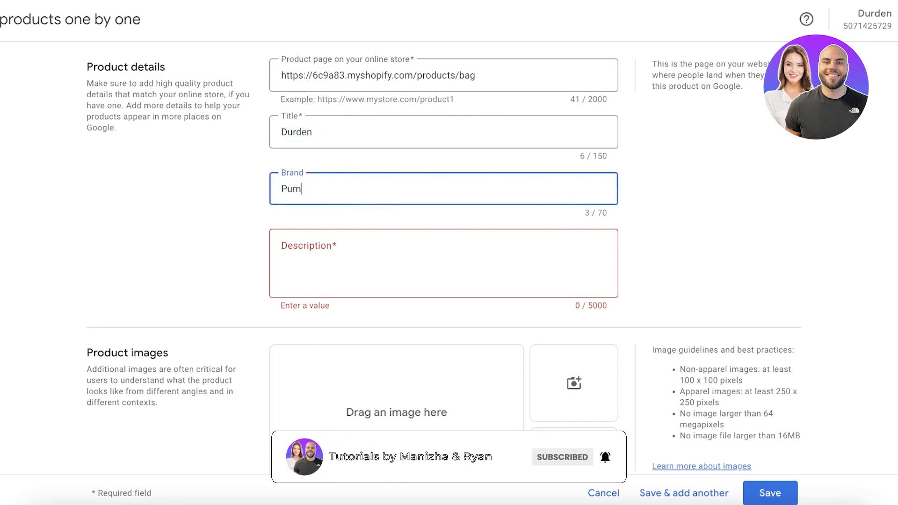
{"action": "type", "text": "a"}
{"action": "key", "text": "BackSpace"}
{"action": "key", "text": "BackSpace"}
{"action": "key", "text": "BackSpace"}
{"action": "key", "text": "BackSpace"}
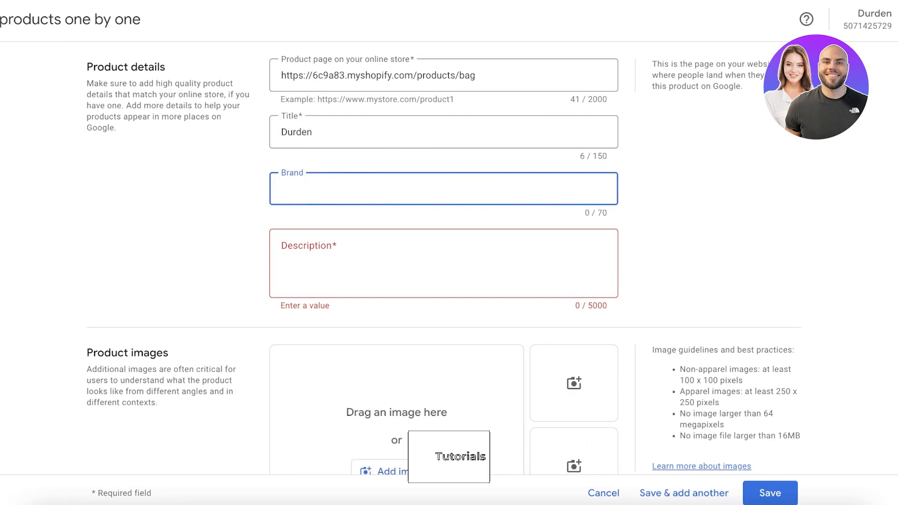
{"action": "type", "text": "Durden"}
- Enter the product description "A timeless store for those who crave the elegance and luxury of pure materials and handmade craftsmanship."
{"action": "left_click", "coordinate": [335, 291]}
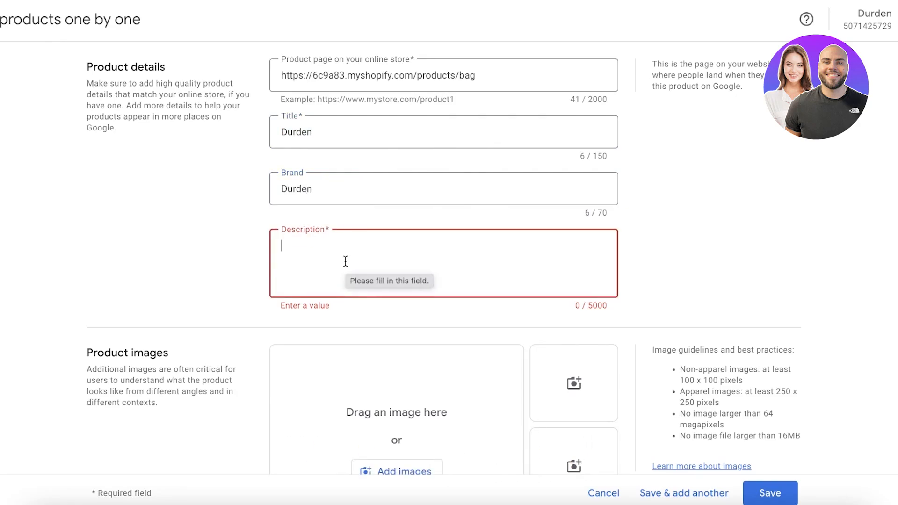
{"action": "type", "text": "A timeless store for those who crave the elegance and luxury of pure materials and handmade craftsmanship."}
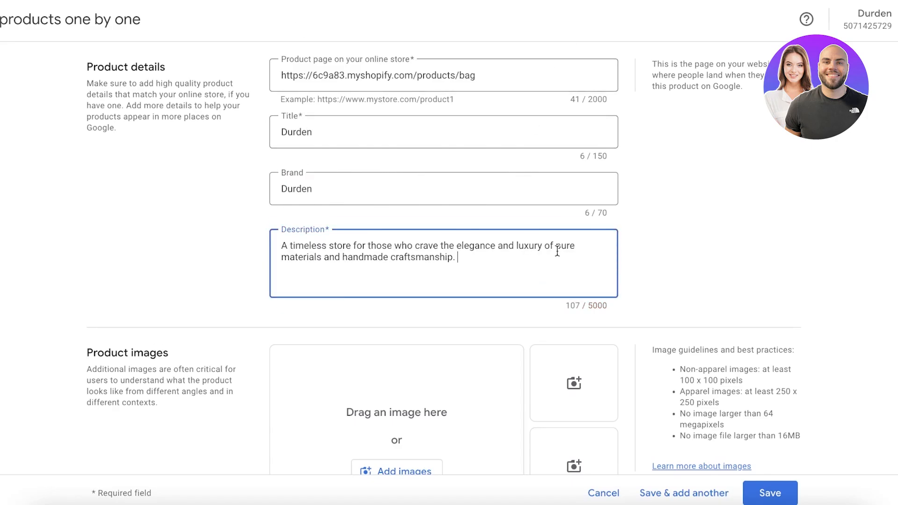
- Look through the product form's details, images, and price, condition and availability sections
{"action": "scroll", "coordinate": [557, 250], "scroll_direction": "down", "scroll_amount": 10}
{"action": "scroll", "coordinate": [557, 249], "scroll_direction": "up", "scroll_amount": 10}
{"action": "scroll", "coordinate": [531, 269], "scroll_direction": "down", "scroll_amount": 7}
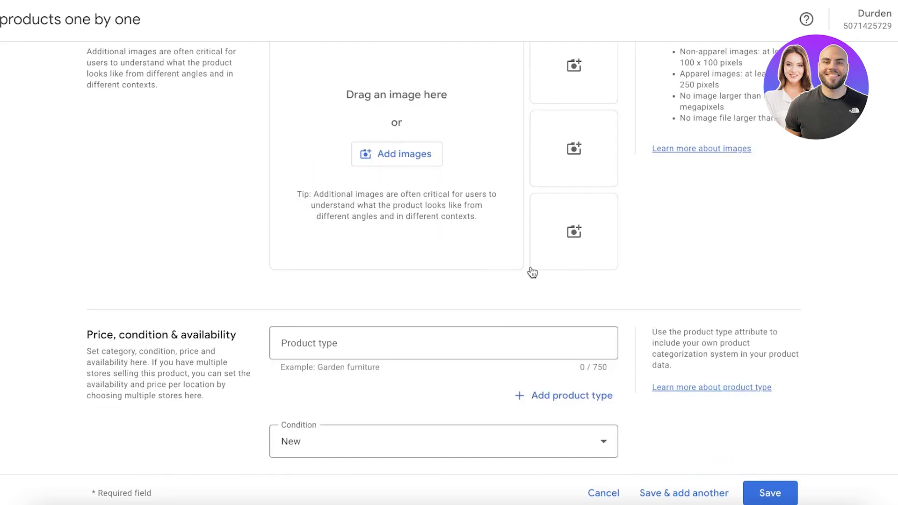
{"action": "scroll", "coordinate": [449, 283], "scroll_direction": "up", "scroll_amount": 7}
{"action": "scroll", "coordinate": [453, 282], "scroll_direction": "down", "scroll_amount": 7}
{"action": "scroll", "coordinate": [480, 143], "scroll_direction": "up", "scroll_amount": 7}
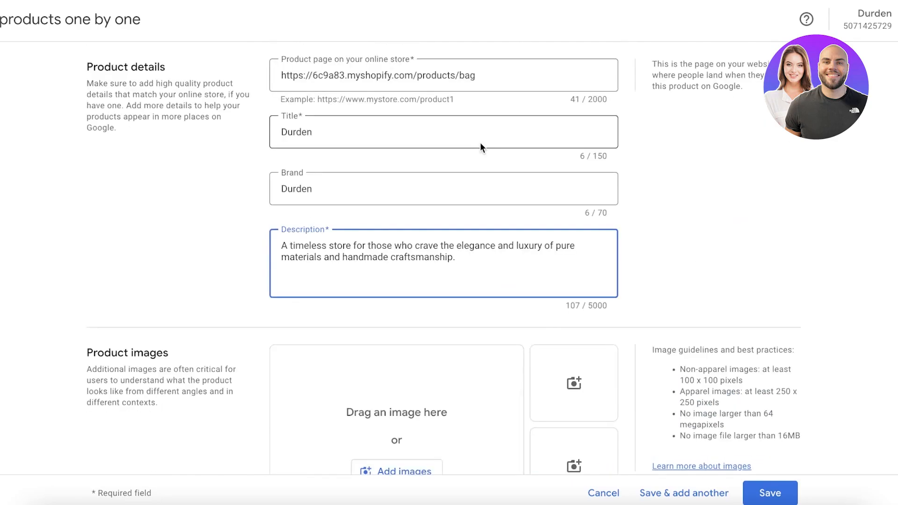
{"action": "left_click", "coordinate": [869, 211]}
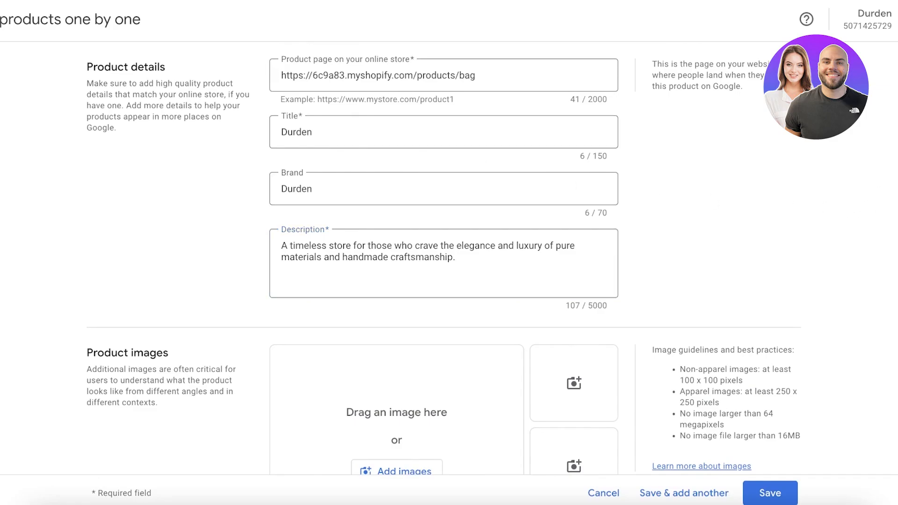
{"action": "scroll", "coordinate": [443, 258], "scroll_direction": "down", "scroll_amount": 6}
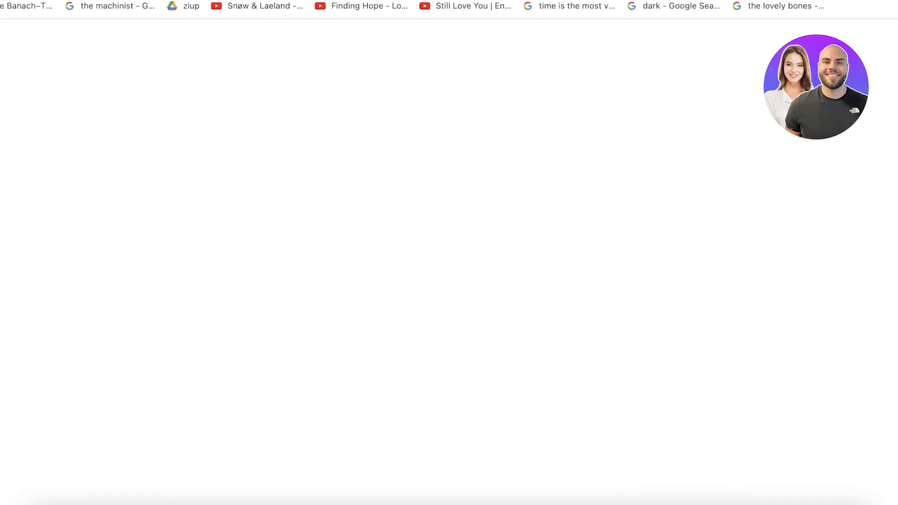
- Go to aliexpress.com in the browser and open the grey polo shirt offered under Plus
{"action": "type", "text": "ali"}
{"action": "key", "text": "Return"}
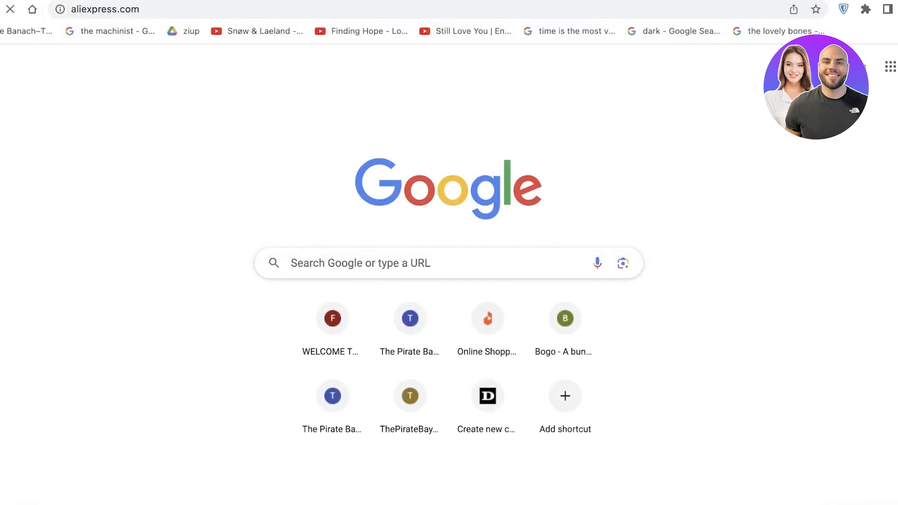
{"action": "scroll", "coordinate": [485, 170], "scroll_direction": "down", "scroll_amount": 15}
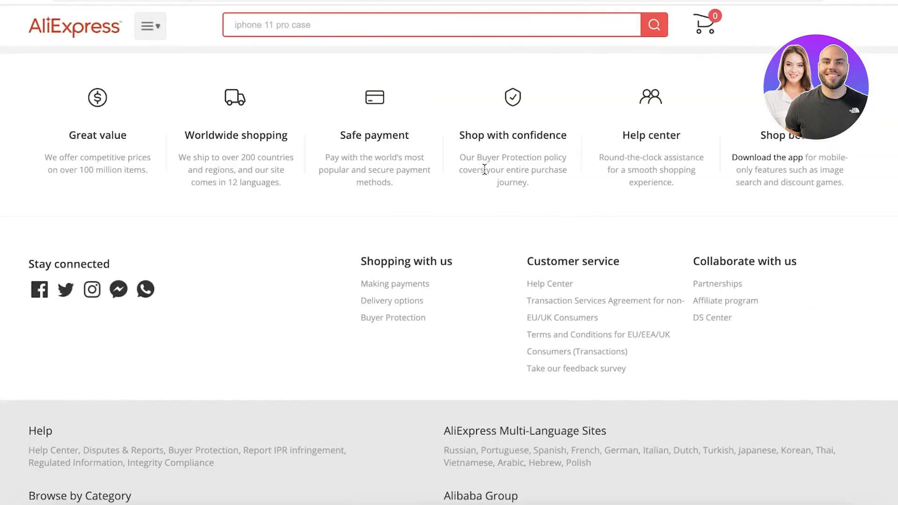
{"action": "scroll", "coordinate": [484, 166], "scroll_direction": "up", "scroll_amount": 15}
{"action": "scroll", "coordinate": [400, 318], "scroll_direction": "down", "scroll_amount": 8}
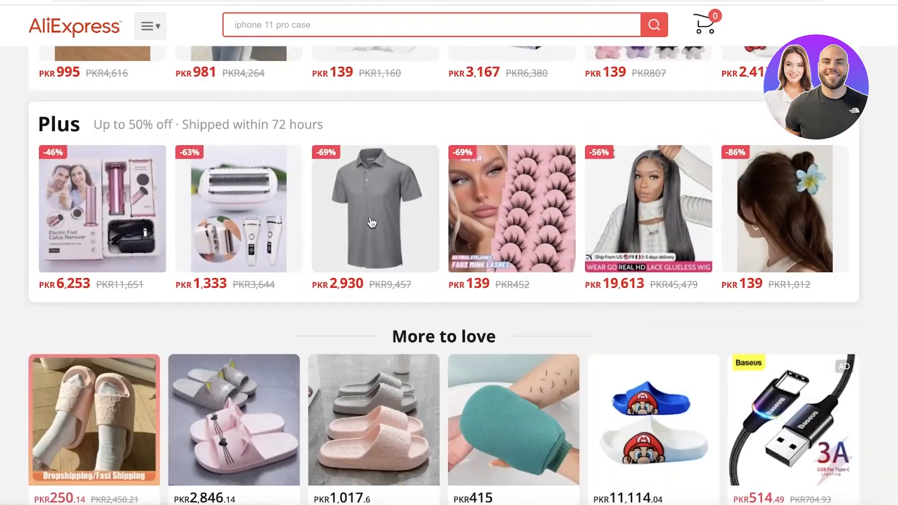
{"action": "left_click", "coordinate": [377, 210]}
- Examine the photos, colours and sizes in the TACVASEN polo shirt listing as an example of product images
{"action": "scroll", "coordinate": [162, 202], "scroll_direction": "down", "scroll_amount": 3}
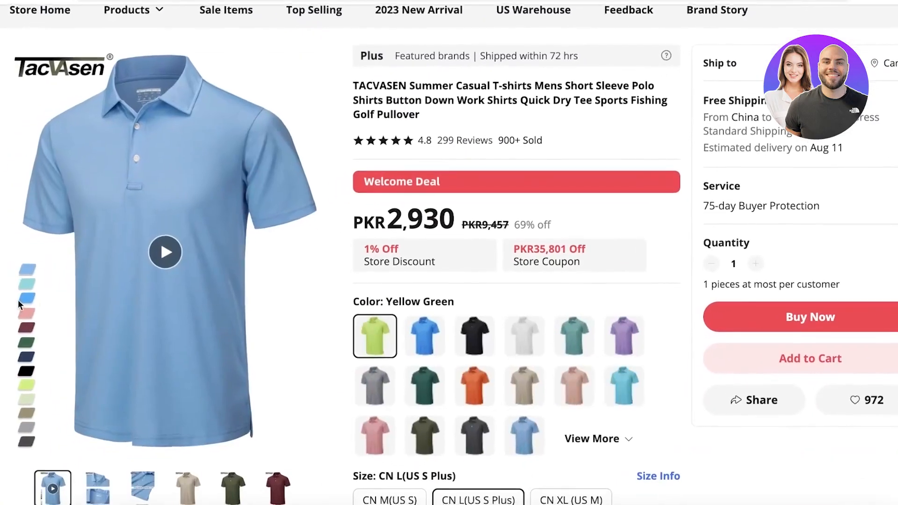
{"action": "scroll", "coordinate": [38, 258], "scroll_direction": "down", "scroll_amount": 3}
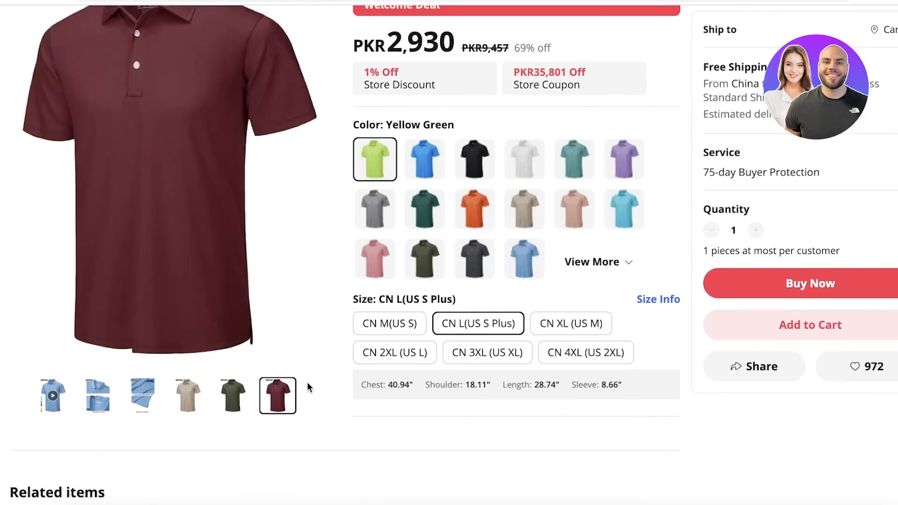
{"action": "scroll", "coordinate": [309, 346], "scroll_direction": "up", "scroll_amount": 3}
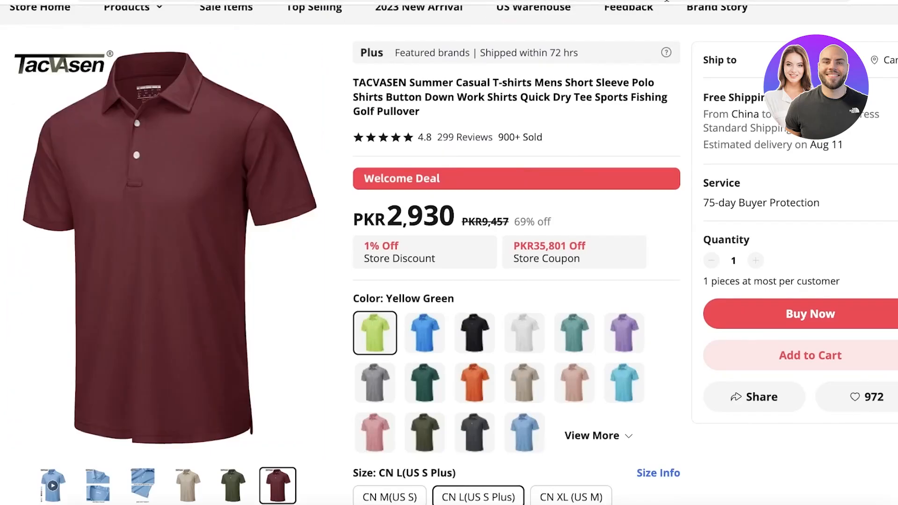
{"action": "scroll", "coordinate": [421, 168], "scroll_direction": "down", "scroll_amount": 3}
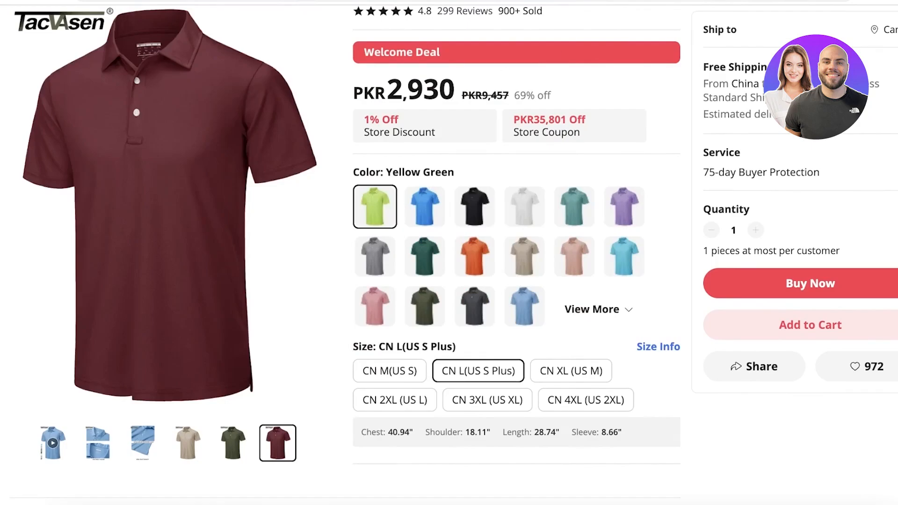
{"action": "scroll", "coordinate": [597, 164], "scroll_direction": "up", "scroll_amount": 1}
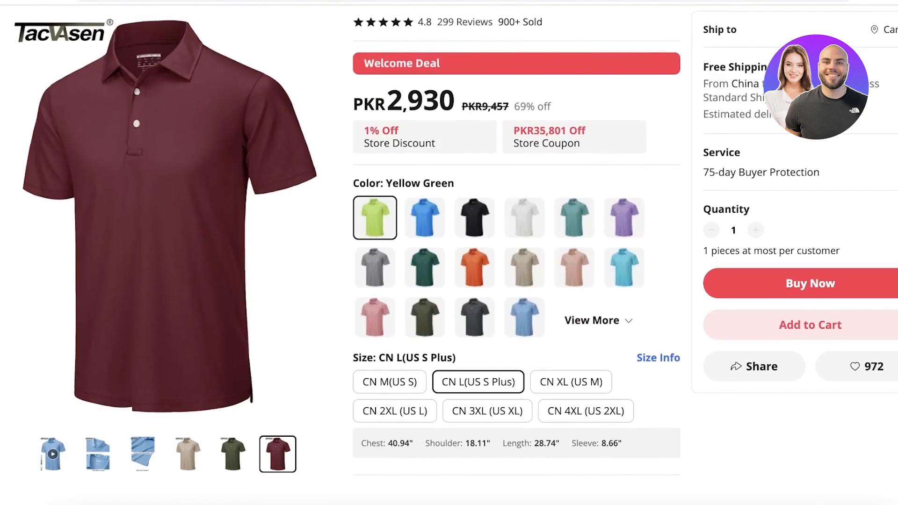
- Search Google Images for tshirt in a new browser tab and browse the pictures
{"action": "key", "text": "ctrl+t"}
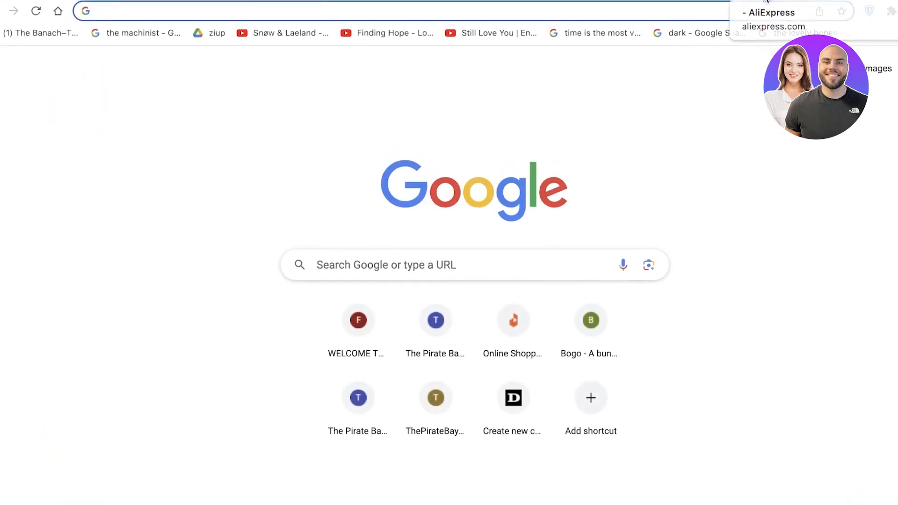
{"action": "type", "text": "tshirt"}
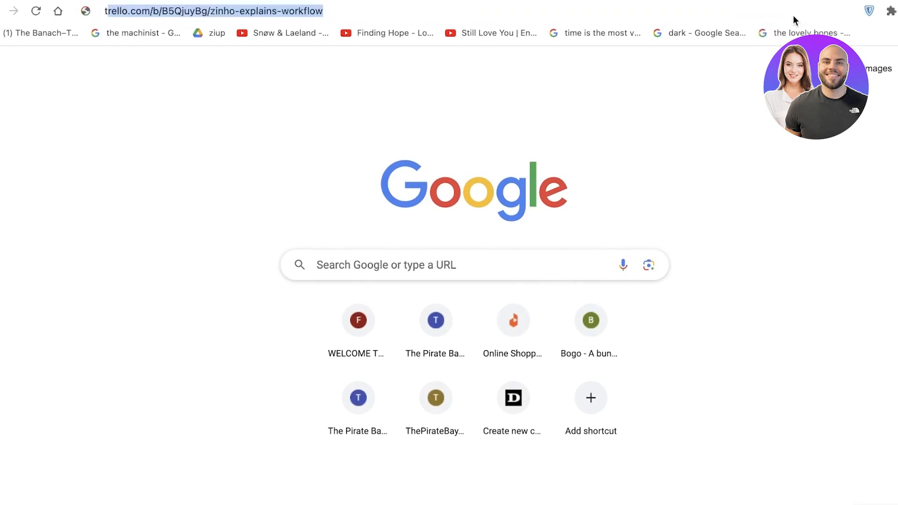
{"action": "key", "text": "Return"}
{"action": "left_click", "coordinate": [155, 96]}
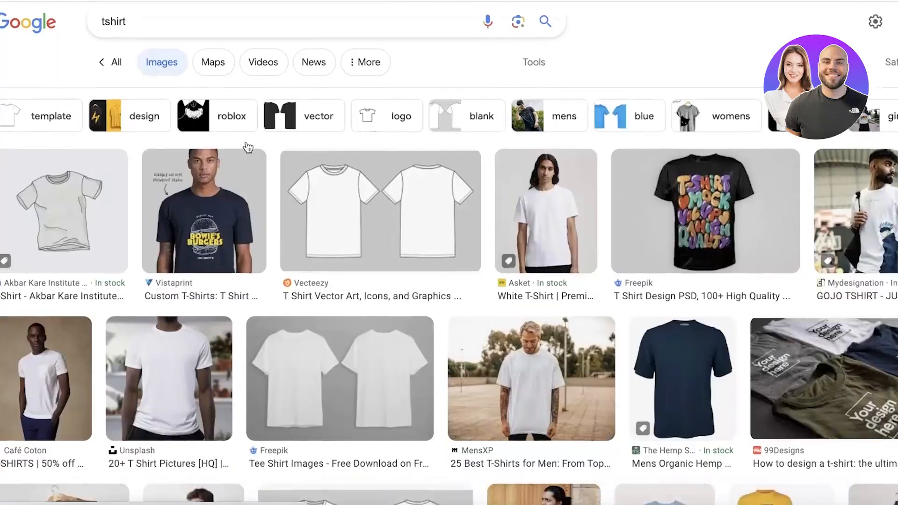
{"action": "scroll", "coordinate": [248, 139], "scroll_direction": "down", "scroll_amount": 1}
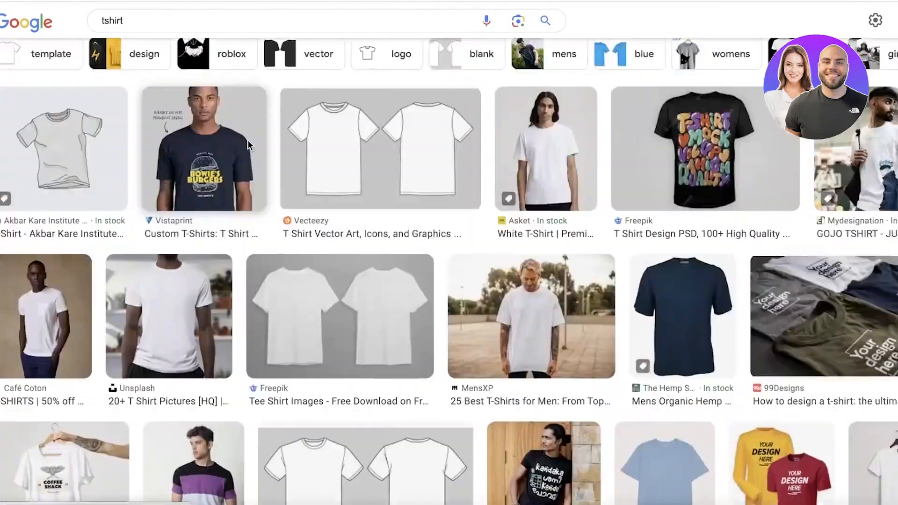
{"action": "scroll", "coordinate": [244, 136], "scroll_direction": "up", "scroll_amount": 1}
{"action": "scroll", "coordinate": [610, 239], "scroll_direction": "down", "scroll_amount": 8}
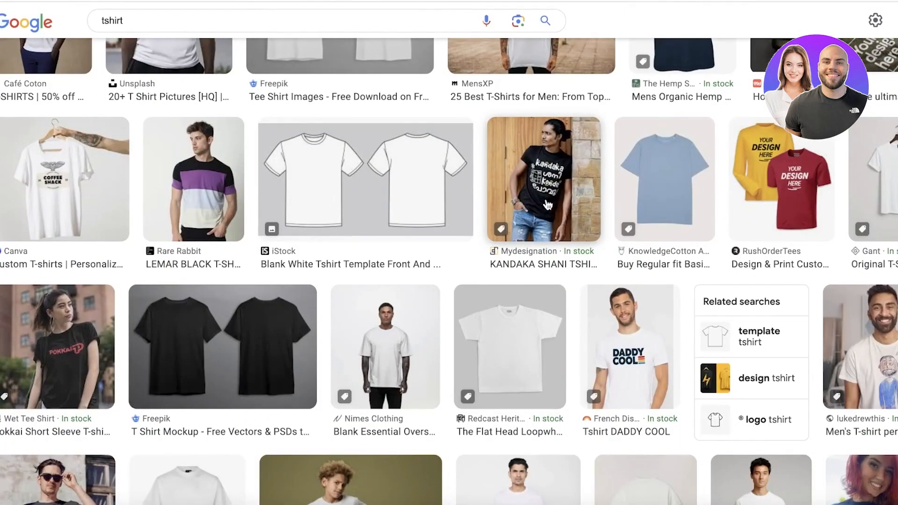
- Preview the Rare Rabbit Lemar T-shirt image and bring up its image options
{"action": "left_click", "coordinate": [223, 213]}
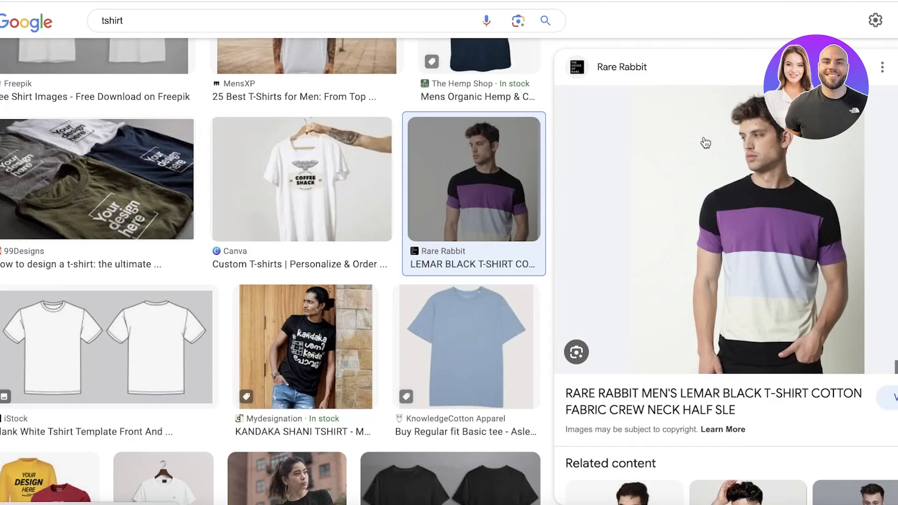
{"action": "right_click", "coordinate": [716, 196]}
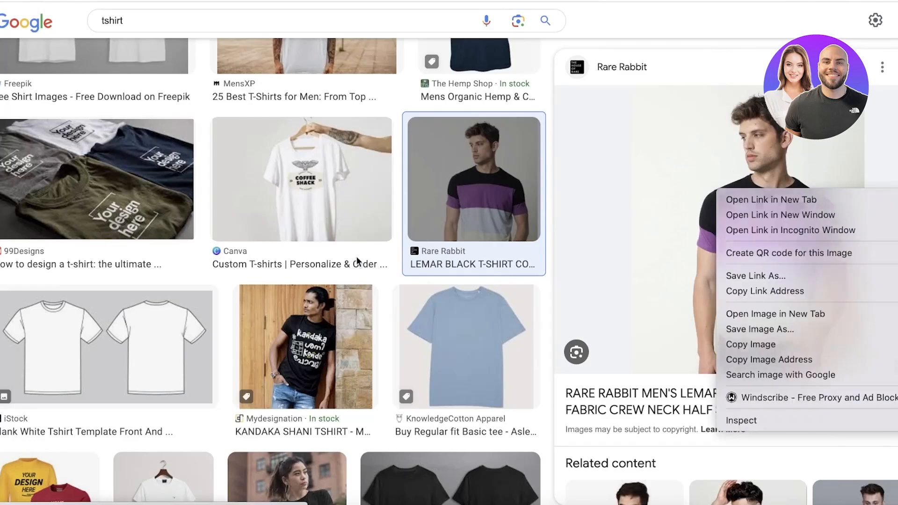
{"action": "scroll", "coordinate": [358, 262], "scroll_direction": "down", "scroll_amount": 3}
{"action": "scroll", "coordinate": [806, 195], "scroll_direction": "down", "scroll_amount": 7}
{"action": "left_click_drag", "start_coordinate": [324, 372], "coordinate": [321, 382]}
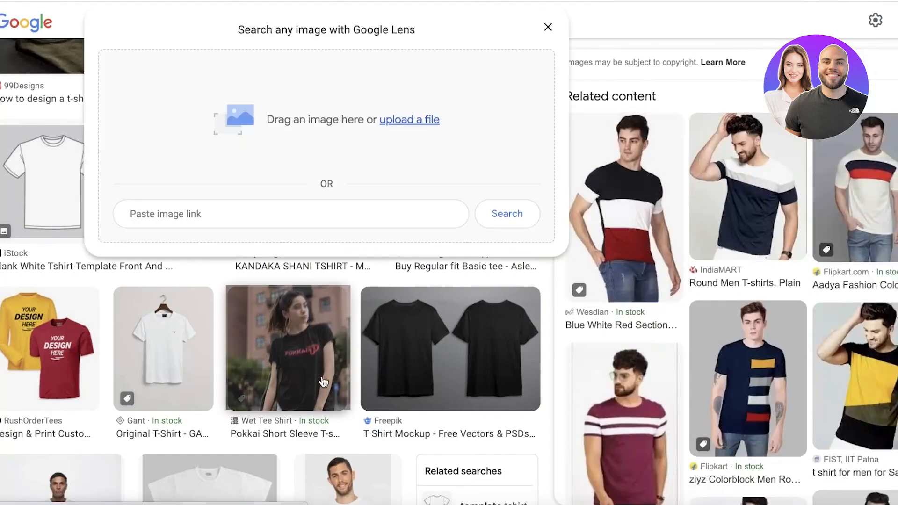
- Save the Pokkai Short Sleeve T-shirt image to Downloads and upload it to remove.bg for background removal
{"action": "left_click", "coordinate": [304, 313]}
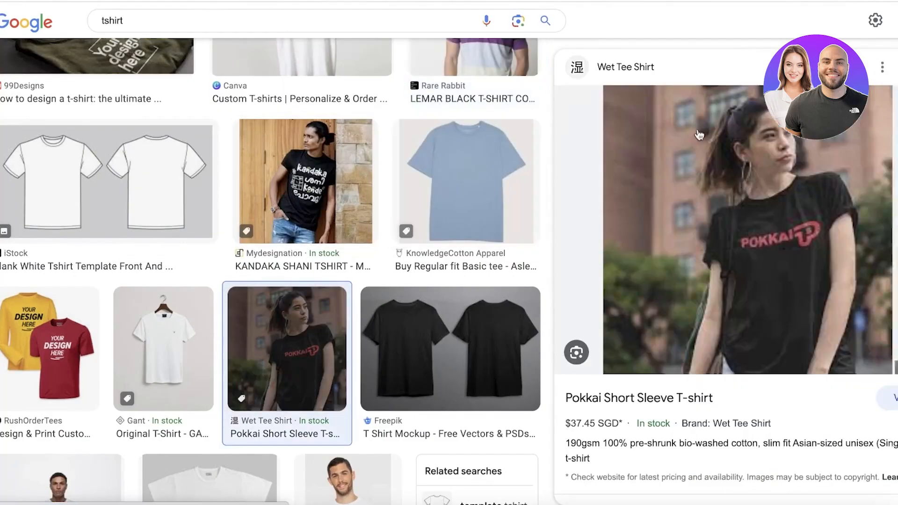
{"action": "scroll", "coordinate": [772, 170], "scroll_direction": "down", "scroll_amount": 3}
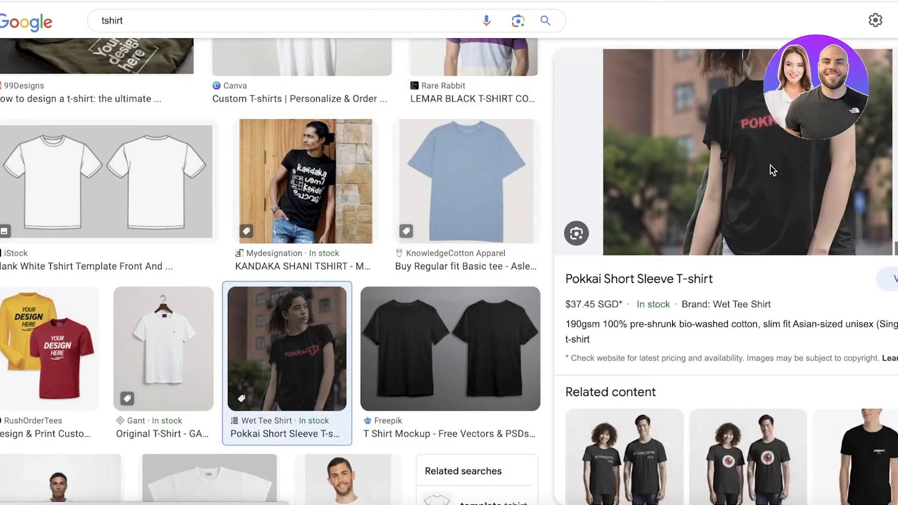
{"action": "right_click", "coordinate": [772, 167]}
{"action": "left_click", "coordinate": [626, 304]}
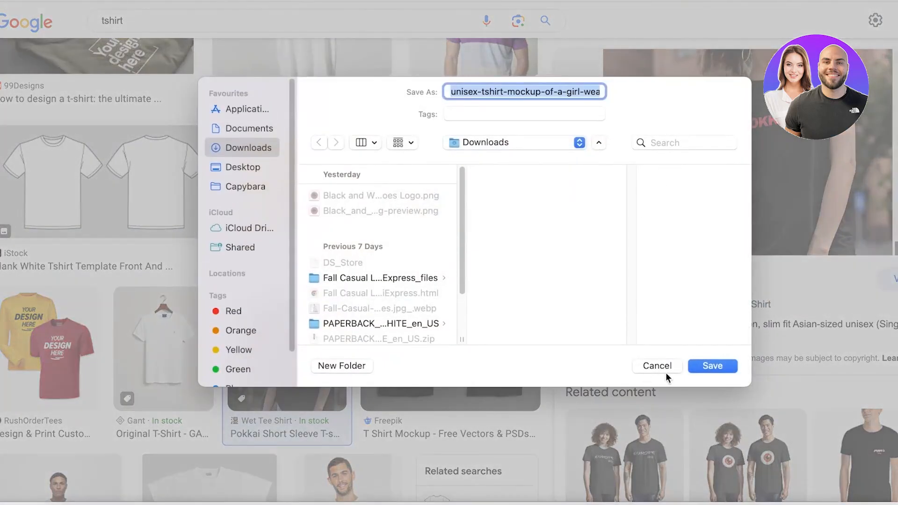
{"action": "left_click", "coordinate": [713, 366]}
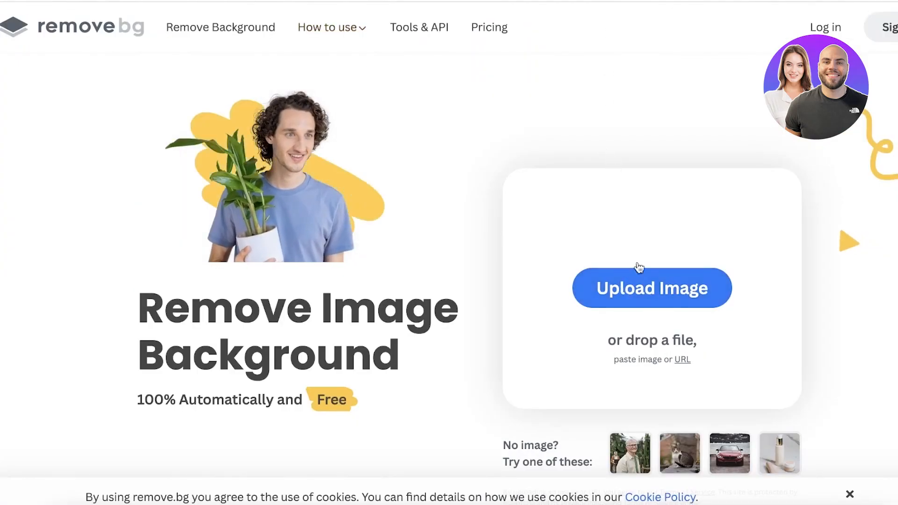
{"action": "left_click_drag", "start_coordinate": [721, 47], "coordinate": [588, 285]}
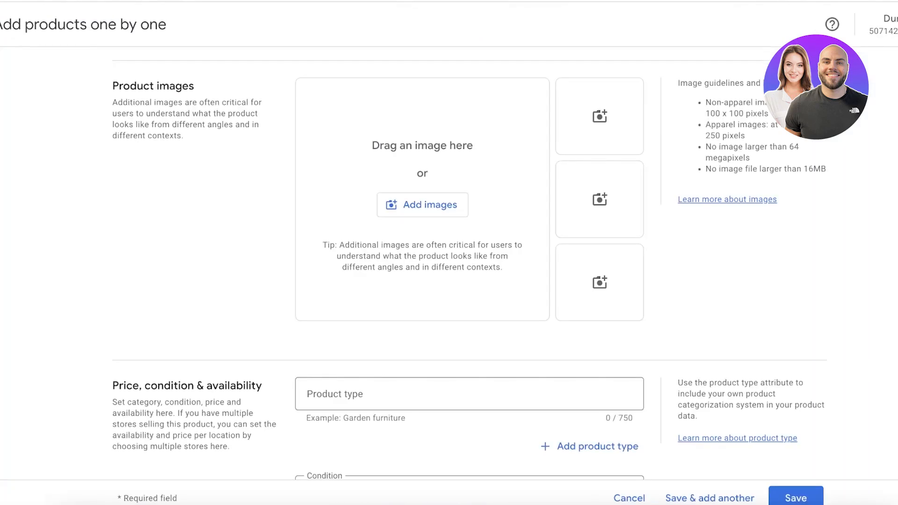
- Upload unisex-tshirt-mockup-of-a-girl-wearing-casual-clothing.jpeg from Downloads as a product image
{"action": "left_click", "coordinate": [391, 206]}
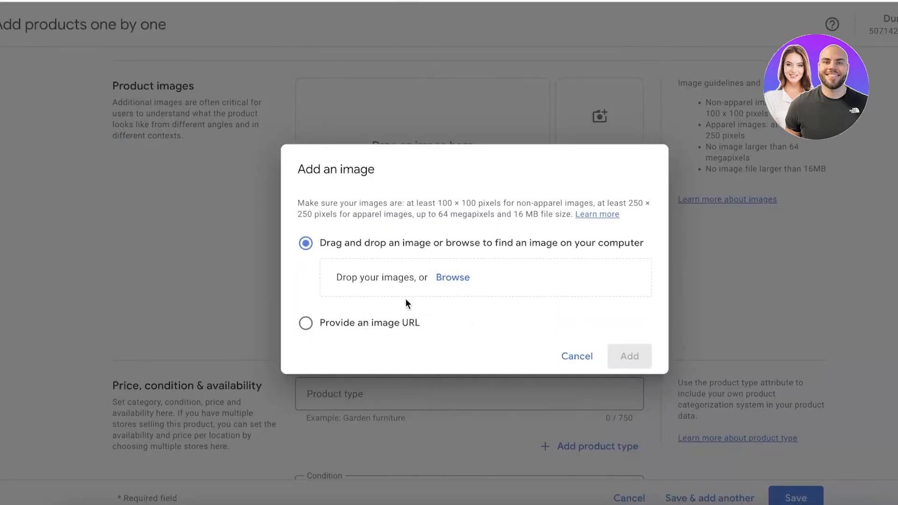
{"action": "left_click", "coordinate": [445, 278]}
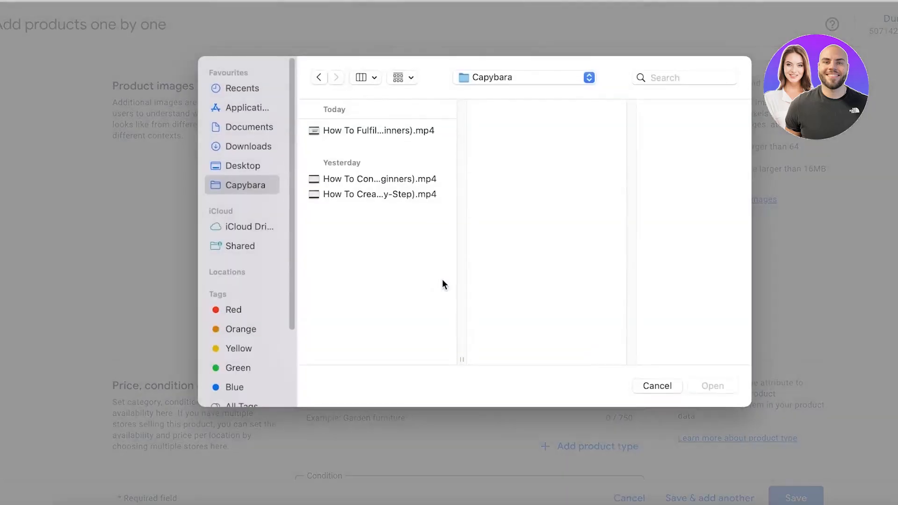
{"action": "left_click", "coordinate": [227, 148]}
{"action": "left_click", "coordinate": [375, 131]}
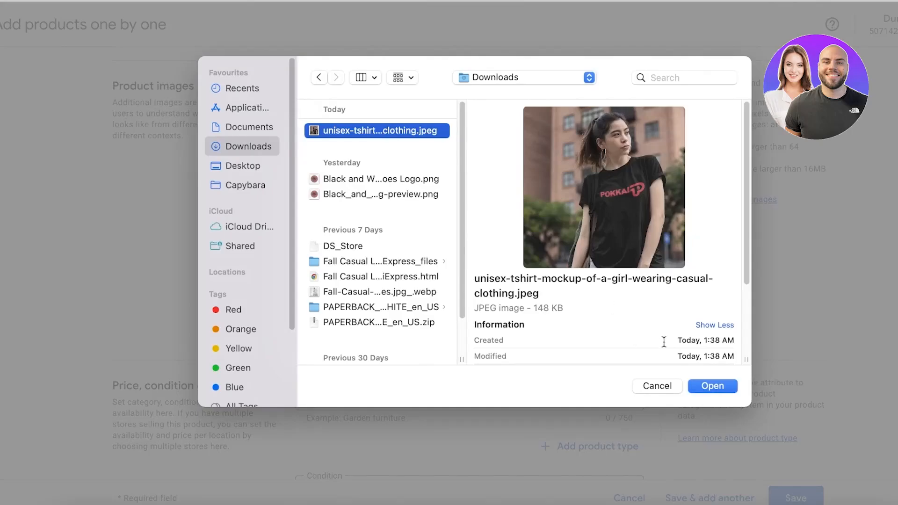
{"action": "left_click", "coordinate": [707, 383]}
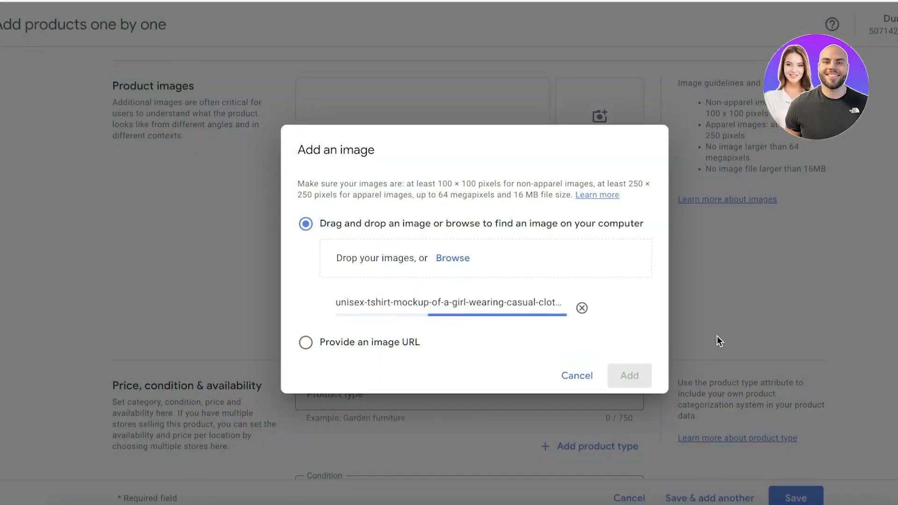
- Upload the same T-shirt mockup image from the computer a second time and add both images to the product
{"action": "left_click", "coordinate": [351, 346]}
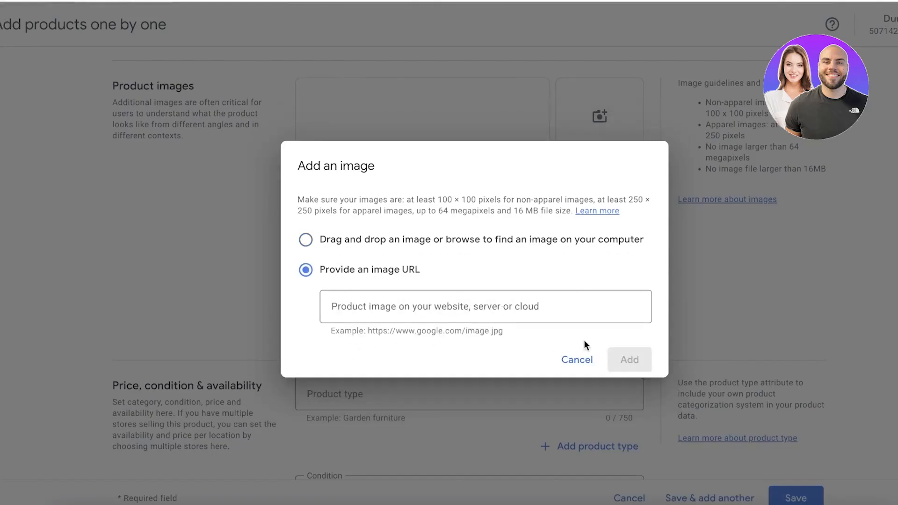
{"action": "left_click", "coordinate": [450, 240]}
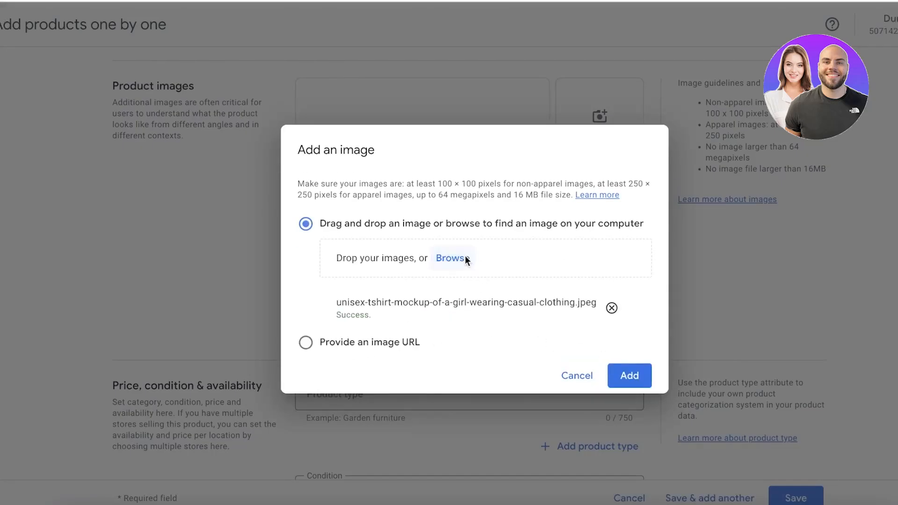
{"action": "left_click", "coordinate": [465, 257]}
{"action": "left_click", "coordinate": [380, 130]}
{"action": "left_click", "coordinate": [711, 384]}
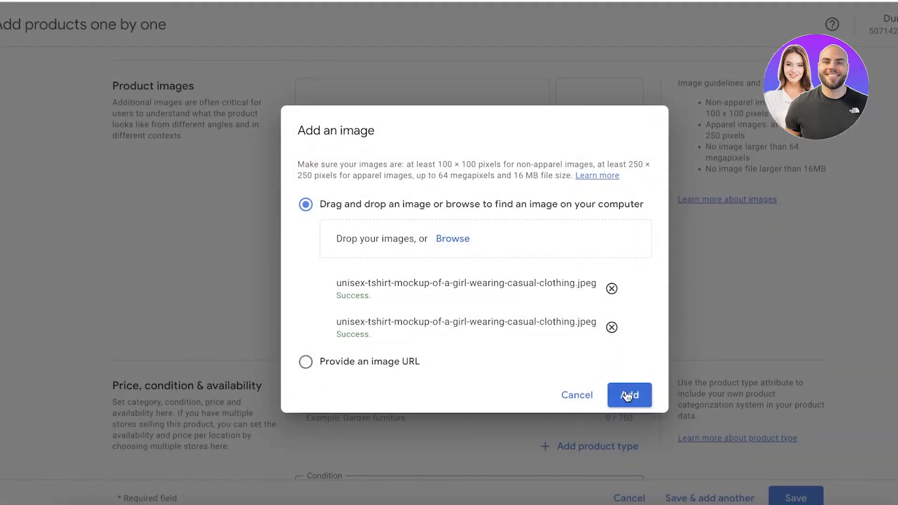
{"action": "left_click", "coordinate": [626, 395]}
- Enter Apparel as the product type in the price, condition and availability section
{"action": "scroll", "coordinate": [565, 287], "scroll_direction": "down", "scroll_amount": 5}
{"action": "scroll", "coordinate": [565, 287], "scroll_direction": "up", "scroll_amount": 2}
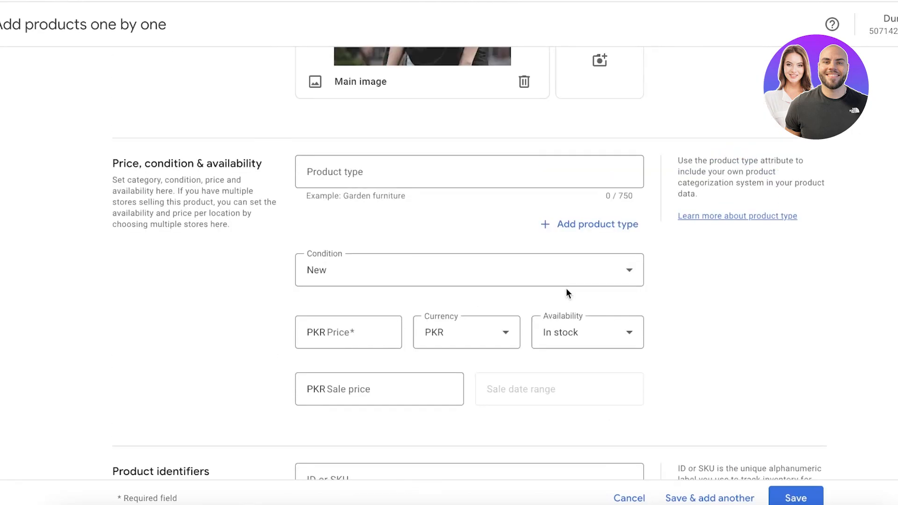
{"action": "left_click", "coordinate": [502, 174]}
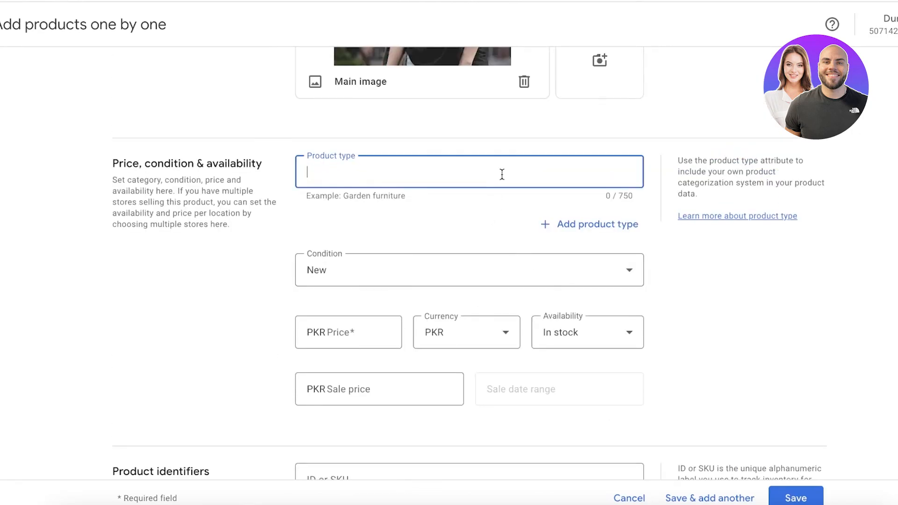
{"action": "scroll", "coordinate": [502, 175], "scroll_direction": "down", "scroll_amount": 1}
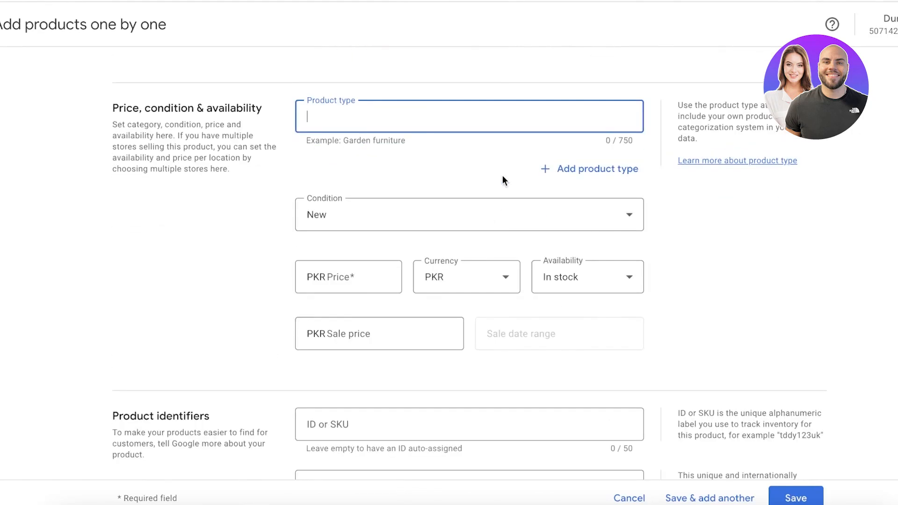
{"action": "scroll", "coordinate": [503, 184], "scroll_direction": "up", "scroll_amount": 10}
{"action": "scroll", "coordinate": [341, 235], "scroll_direction": "down", "scroll_amount": 15}
{"action": "scroll", "coordinate": [347, 239], "scroll_direction": "up", "scroll_amount": 12}
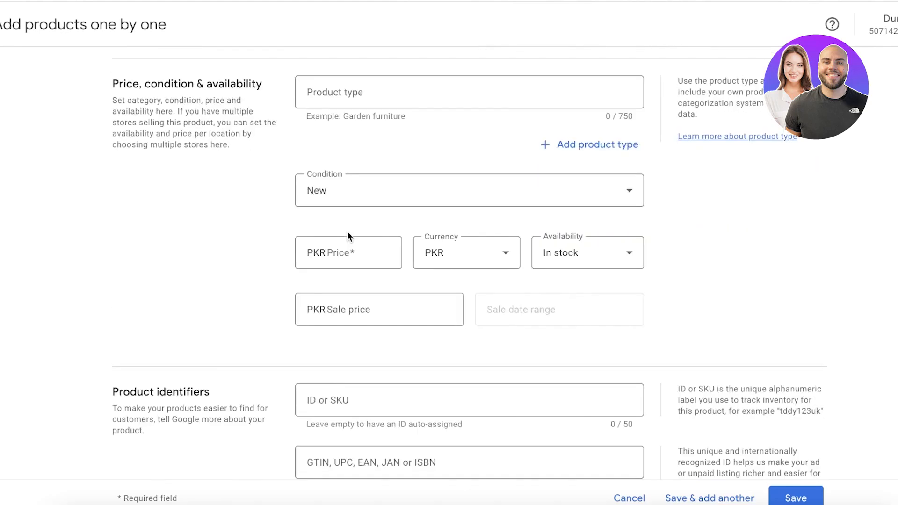
{"action": "scroll", "coordinate": [350, 239], "scroll_direction": "down", "scroll_amount": 5}
{"action": "left_click", "coordinate": [374, 122]}
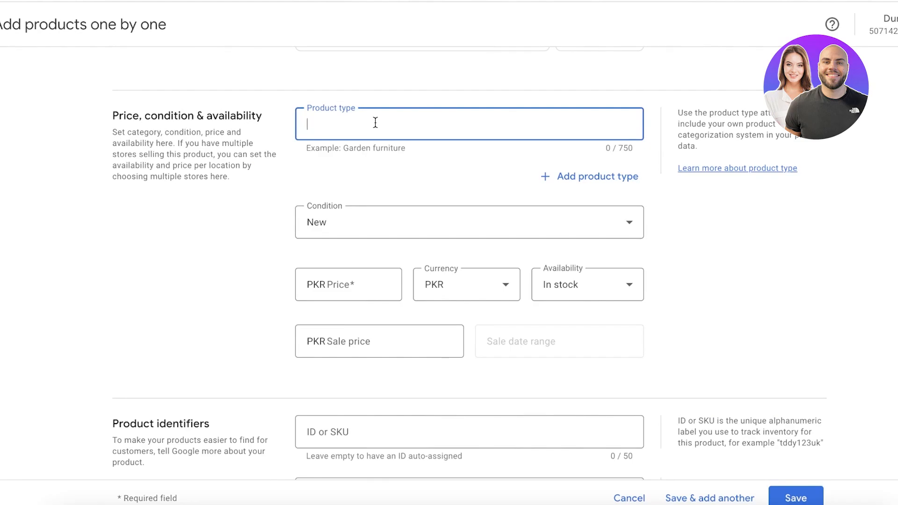
{"action": "type", "text": "Apparel"}
- Add a second product type and name it Tshirts
{"action": "left_click", "coordinate": [547, 177]}
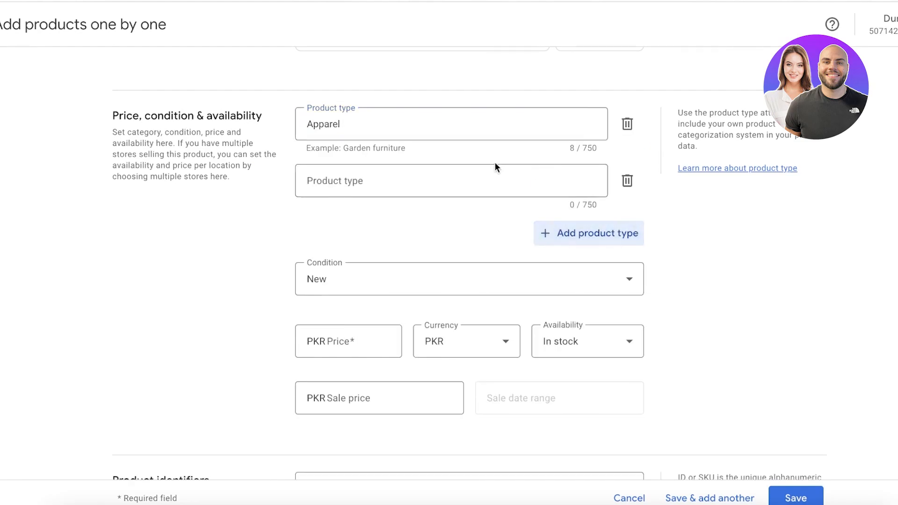
{"action": "left_click", "coordinate": [467, 181]}
{"action": "type", "text": "Tshirts"}
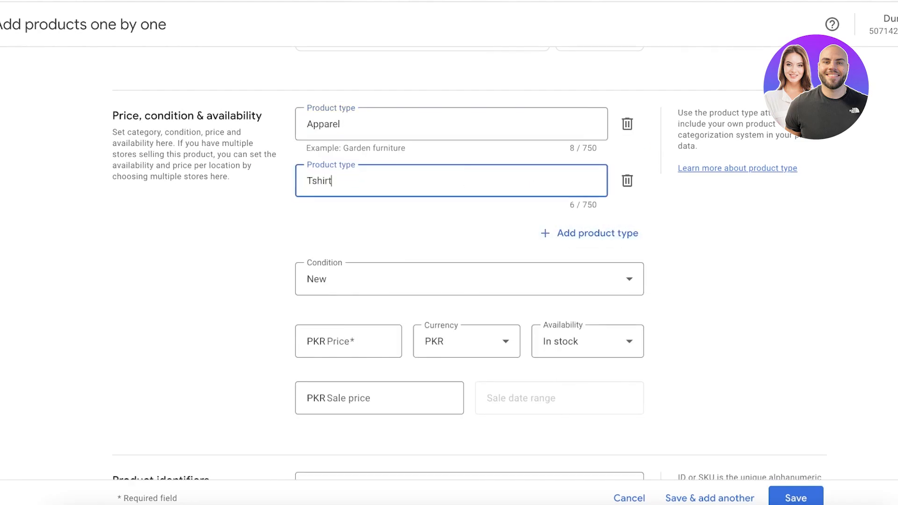
{"action": "left_click", "coordinate": [546, 225]}
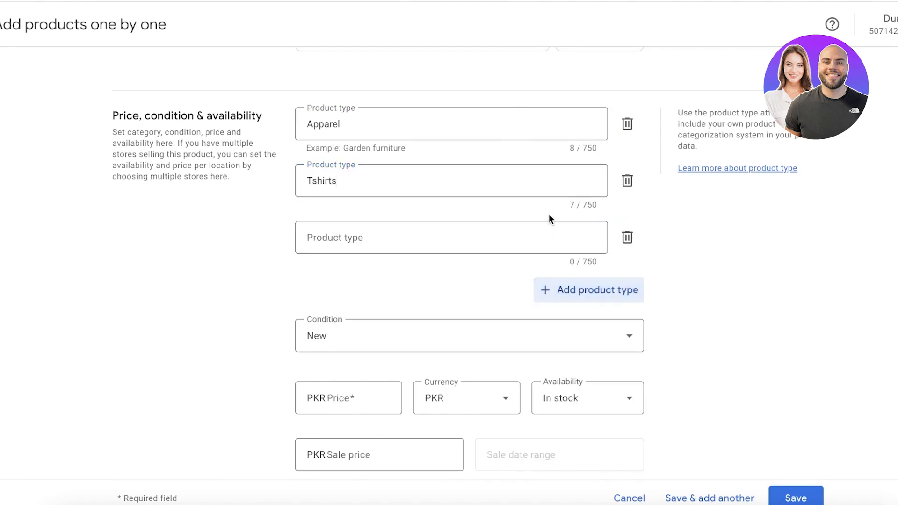
{"action": "left_click", "coordinate": [533, 236]}
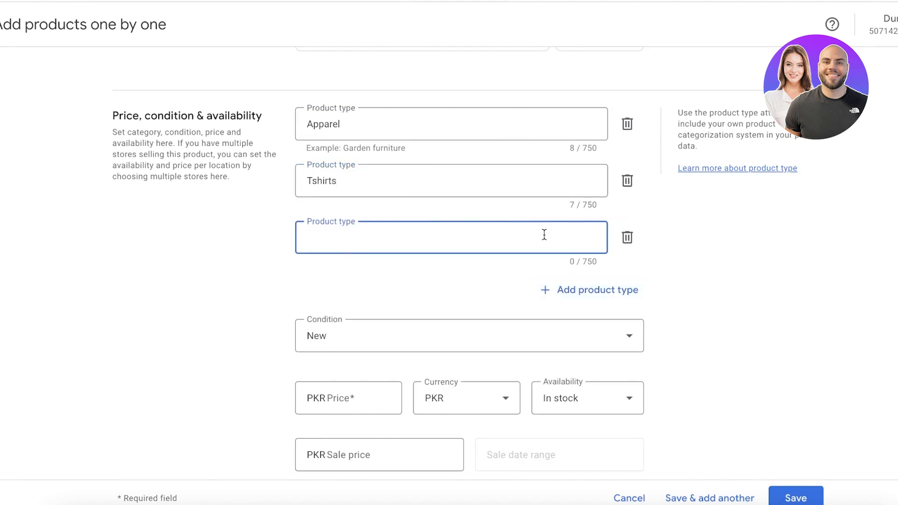
{"action": "left_click", "coordinate": [626, 237]}
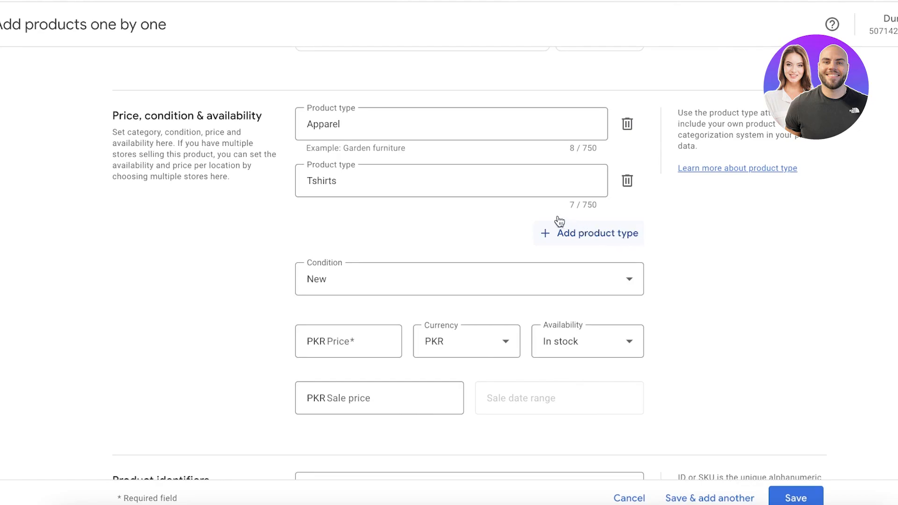
- Enter the product title "Female Graphic Printed Tshirt Durden Black Tops" in the product details
{"action": "scroll", "coordinate": [548, 214], "scroll_direction": "up", "scroll_amount": 10}
{"action": "left_click", "coordinate": [441, 139]}
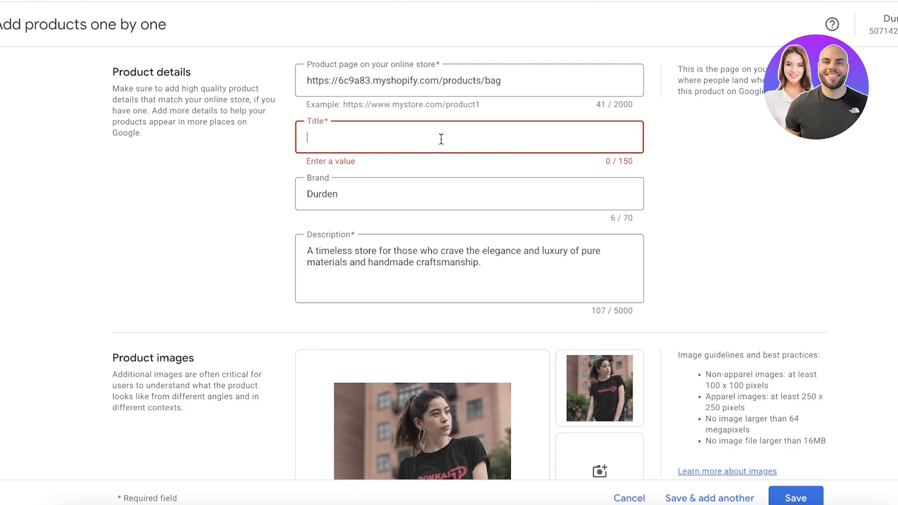
{"action": "type", "text": "Female z"}
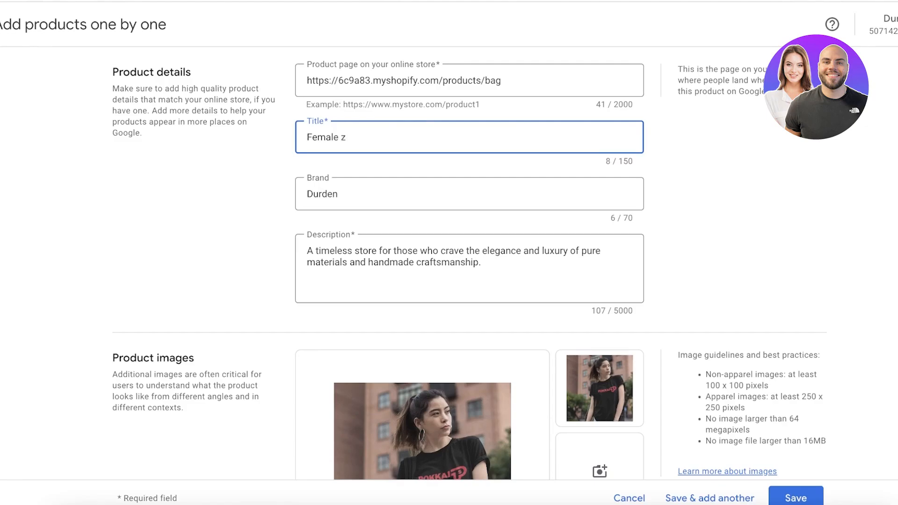
{"action": "key", "text": "BackSpace"}
{"action": "type", "text": "Graphic Printed Tshirt"}
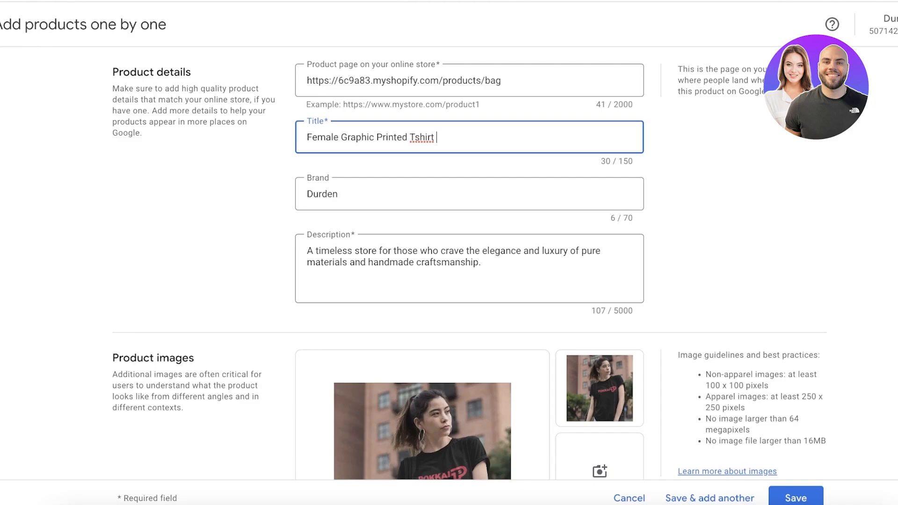
{"action": "type", "text": "Durden Black Tops"}
{"action": "left_click_drag", "start_coordinate": [305, 117], "coordinate": [534, 146]}
{"action": "left_click", "coordinate": [525, 137]}
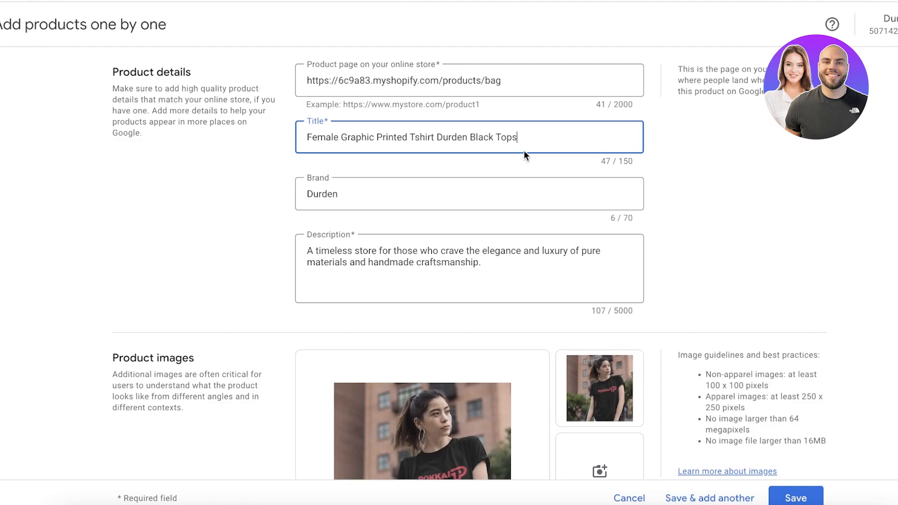
- Set the product's price to PKR 67
{"action": "scroll", "coordinate": [529, 154], "scroll_direction": "down", "scroll_amount": 1}
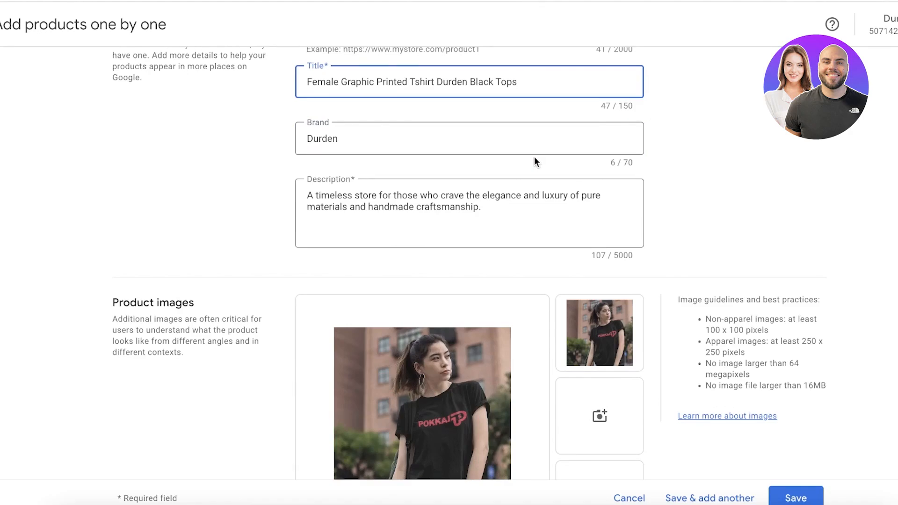
{"action": "scroll", "coordinate": [528, 167], "scroll_direction": "down", "scroll_amount": 12}
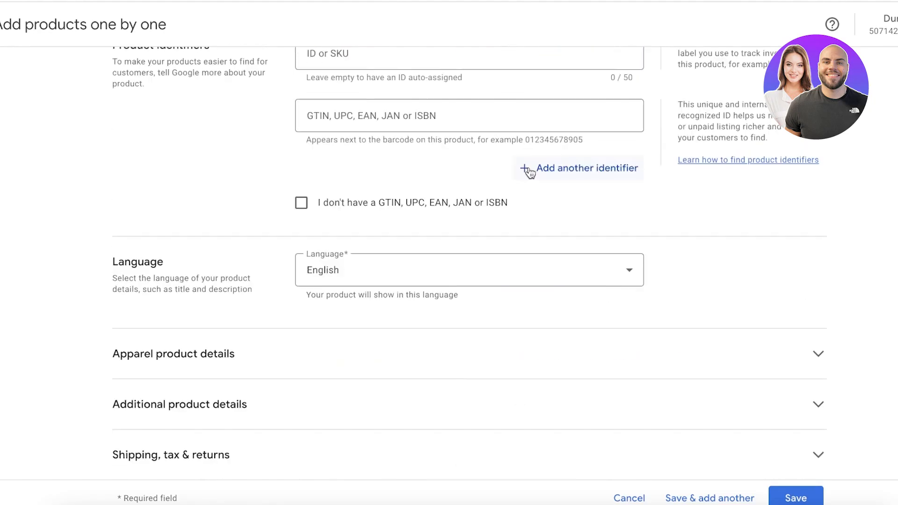
{"action": "scroll", "coordinate": [527, 169], "scroll_direction": "up", "scroll_amount": 5}
{"action": "scroll", "coordinate": [417, 265], "scroll_direction": "up", "scroll_amount": 4}
{"action": "scroll", "coordinate": [393, 234], "scroll_direction": "down", "scroll_amount": 5}
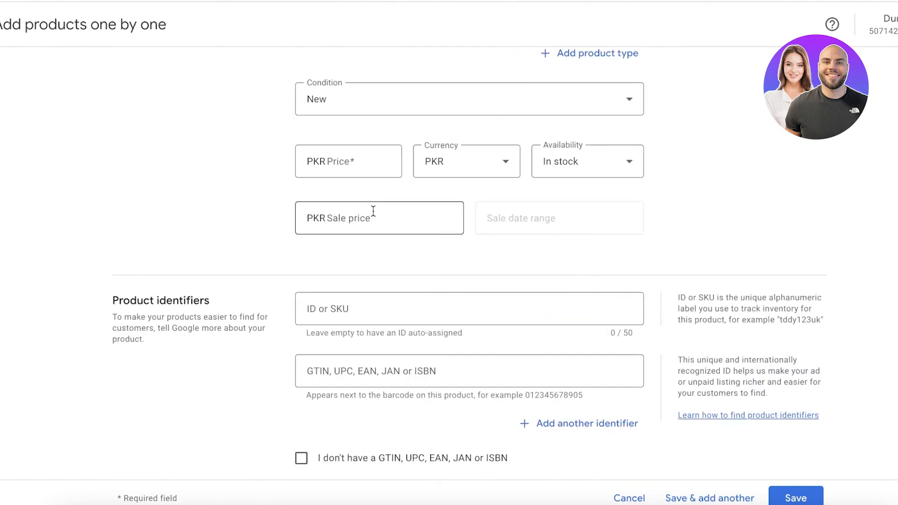
{"action": "left_click", "coordinate": [363, 167]}
{"action": "type", "text": "6"}
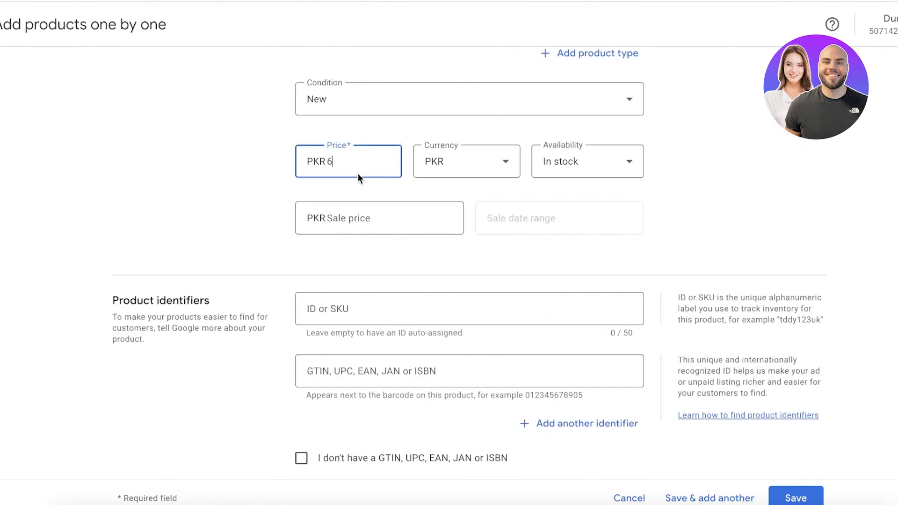
{"action": "type", "text": "7"}
- Declare that the product has no GTIN, UPC, EAN, JAN or ISBN and mark it as having an MPN
{"action": "scroll", "coordinate": [287, 251], "scroll_direction": "down", "scroll_amount": 1}
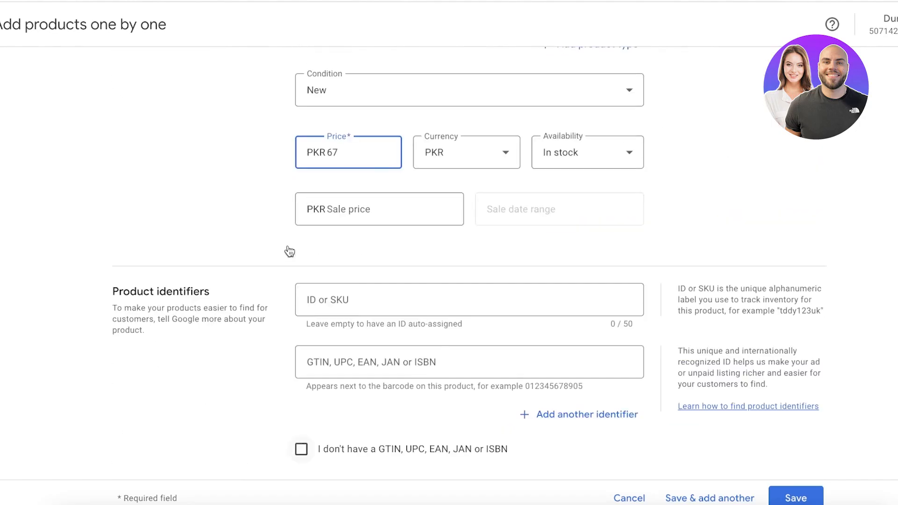
{"action": "left_click", "coordinate": [319, 303]}
{"action": "scroll", "coordinate": [445, 276], "scroll_direction": "down", "scroll_amount": 2}
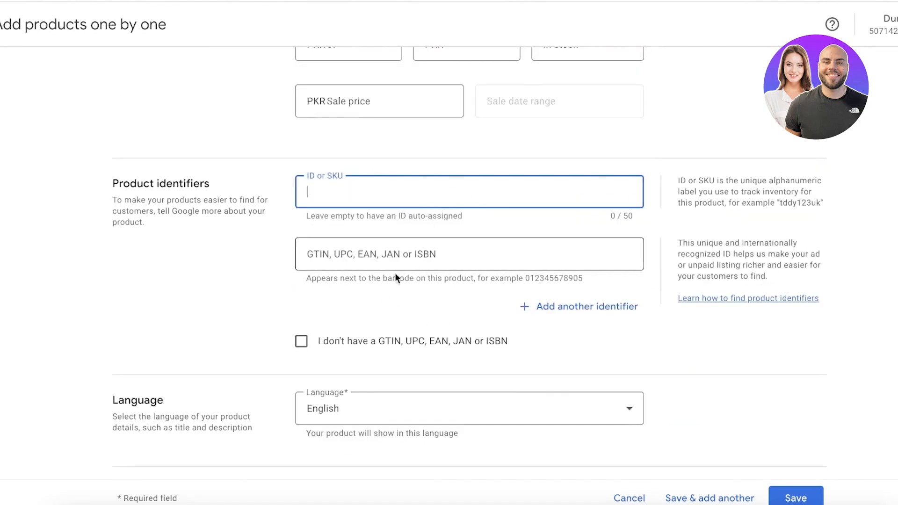
{"action": "left_click", "coordinate": [354, 343]}
{"action": "scroll", "coordinate": [483, 279], "scroll_direction": "down", "scroll_amount": 5}
{"action": "scroll", "coordinate": [483, 279], "scroll_direction": "up", "scroll_amount": 5}
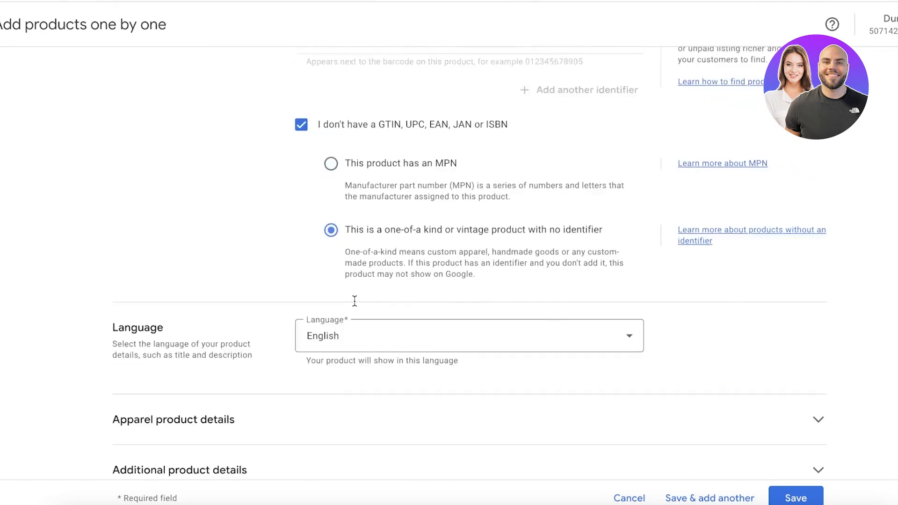
{"action": "scroll", "coordinate": [355, 304], "scroll_direction": "down", "scroll_amount": 1}
{"action": "left_click", "coordinate": [330, 324]}
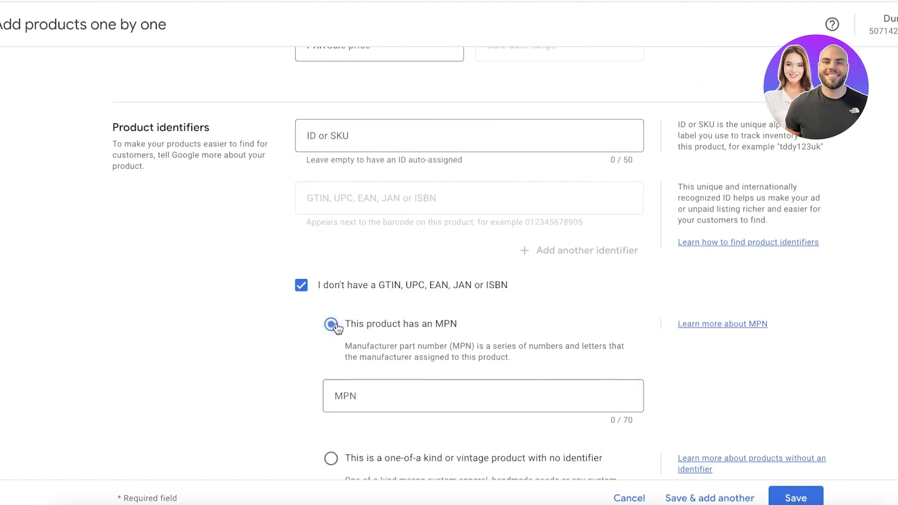
- Expand the apparel product details and set the color to Black/Red
{"action": "scroll", "coordinate": [387, 374], "scroll_direction": "down", "scroll_amount": 5}
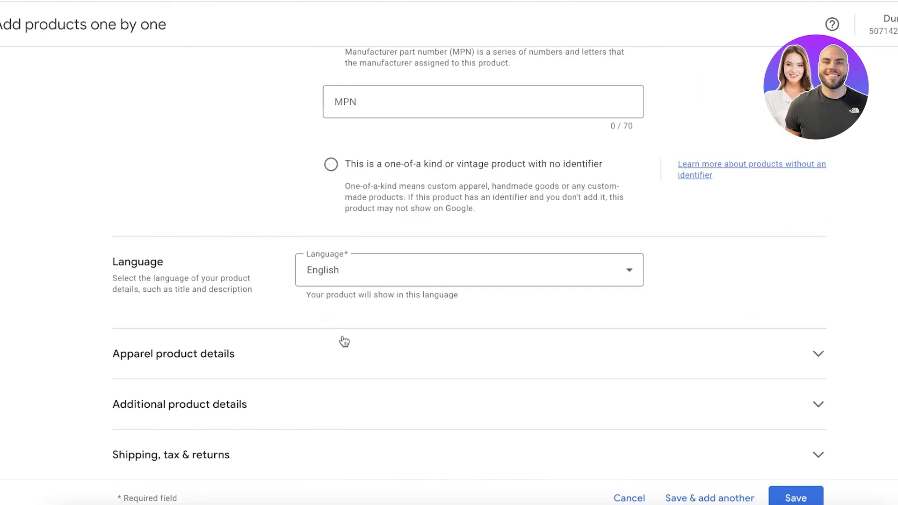
{"action": "left_click", "coordinate": [514, 349]}
{"action": "scroll", "coordinate": [496, 365], "scroll_direction": "down", "scroll_amount": 8}
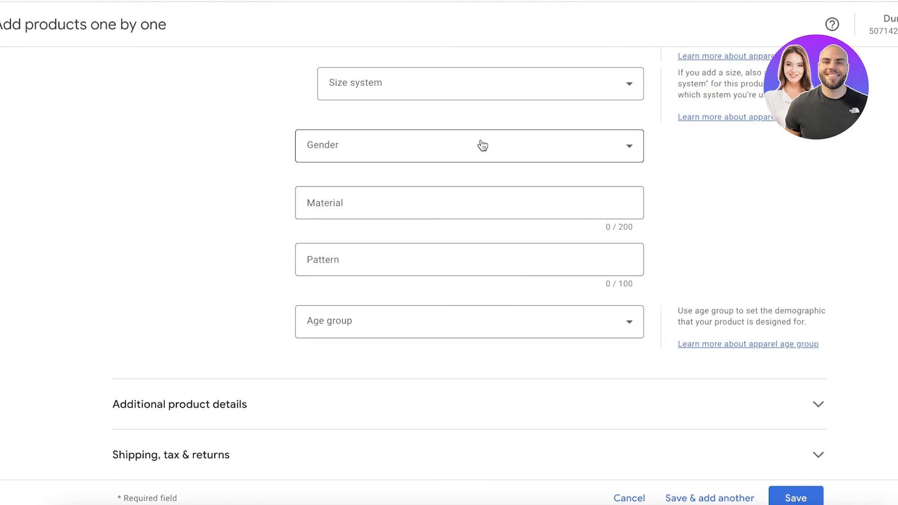
{"action": "scroll", "coordinate": [523, 185], "scroll_direction": "up", "scroll_amount": 1}
{"action": "scroll", "coordinate": [502, 182], "scroll_direction": "up", "scroll_amount": 5}
{"action": "left_click", "coordinate": [482, 154]}
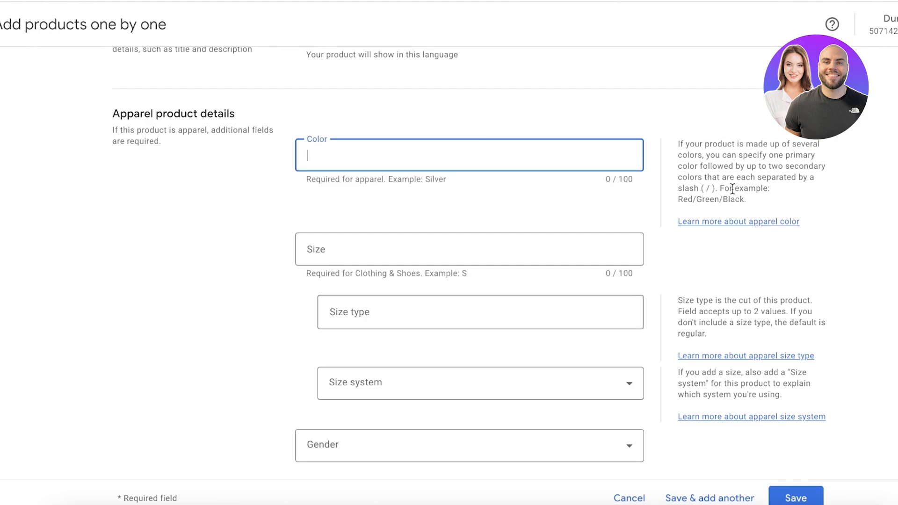
{"action": "type", "text": "Black/Red"}
- Set the apparel size to S and the size type to Regular
{"action": "left_click", "coordinate": [600, 246]}
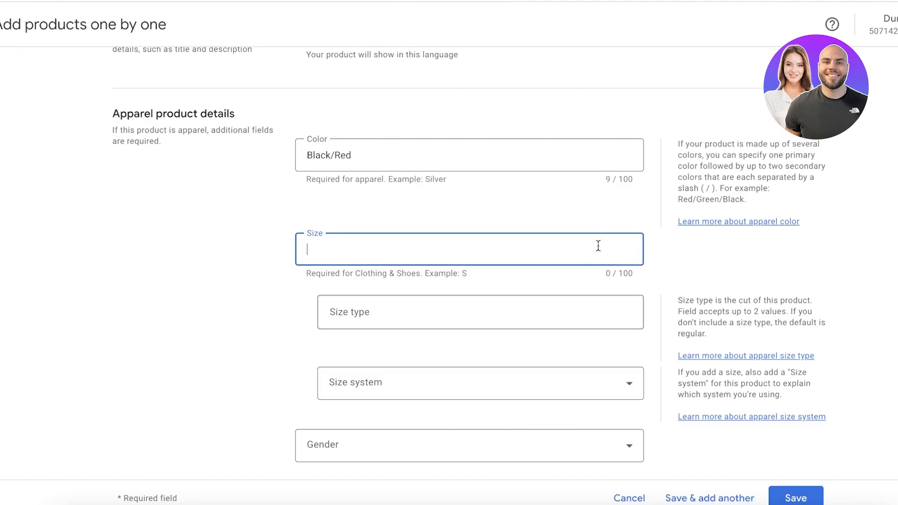
{"action": "type", "text": "S"}
{"action": "scroll", "coordinate": [397, 187], "scroll_direction": "down", "scroll_amount": 4}
{"action": "left_click", "coordinate": [400, 226]}
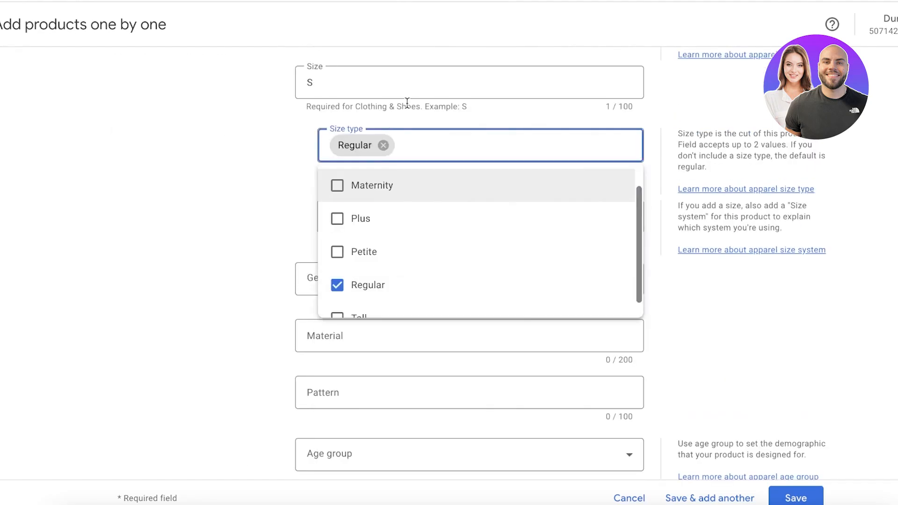
{"action": "left_click", "coordinate": [383, 85]}
{"action": "scroll", "coordinate": [381, 120], "scroll_direction": "up", "scroll_amount": 6}
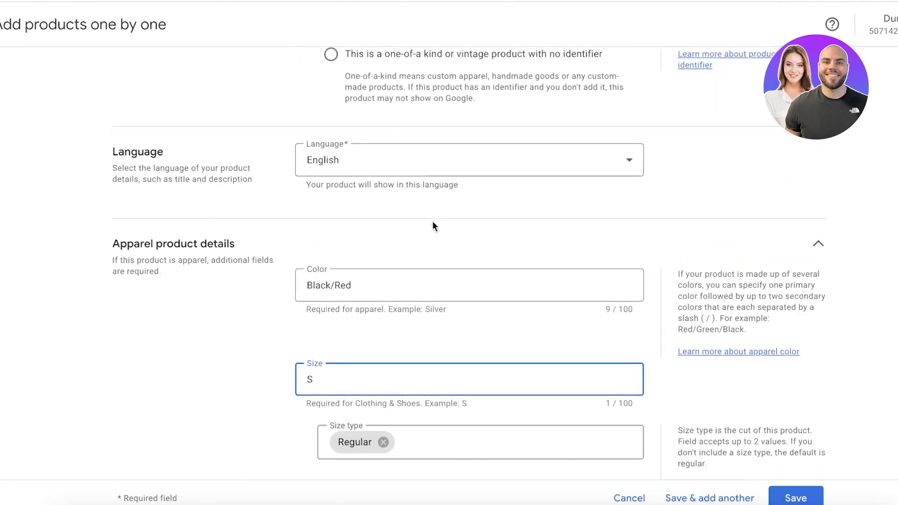
- Complete the apparel details with material Cotton, pattern Printed and age group Adult (13+ years old)
{"action": "scroll", "coordinate": [432, 224], "scroll_direction": "down", "scroll_amount": 1}
{"action": "scroll", "coordinate": [430, 220], "scroll_direction": "down", "scroll_amount": 9}
{"action": "left_click", "coordinate": [380, 196]}
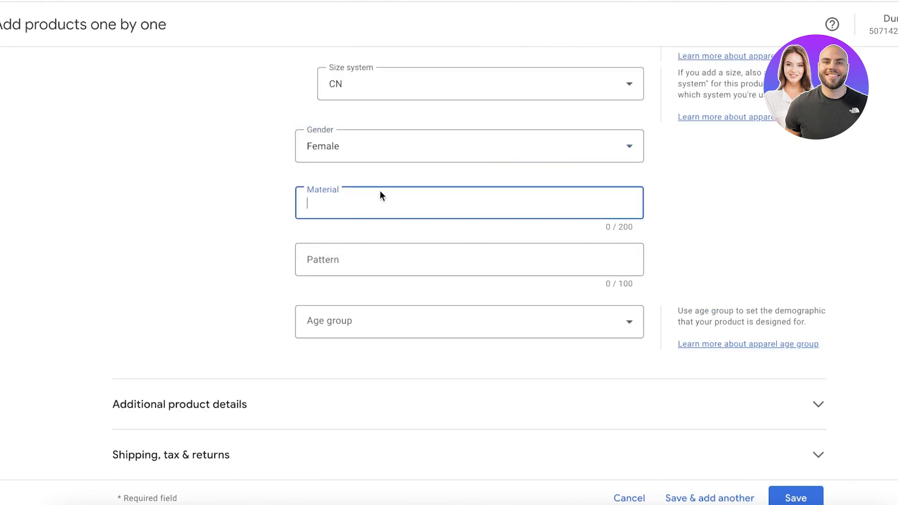
{"action": "type", "text": "Cotton"}
{"action": "left_click", "coordinate": [401, 258]}
{"action": "type", "text": "Printed"}
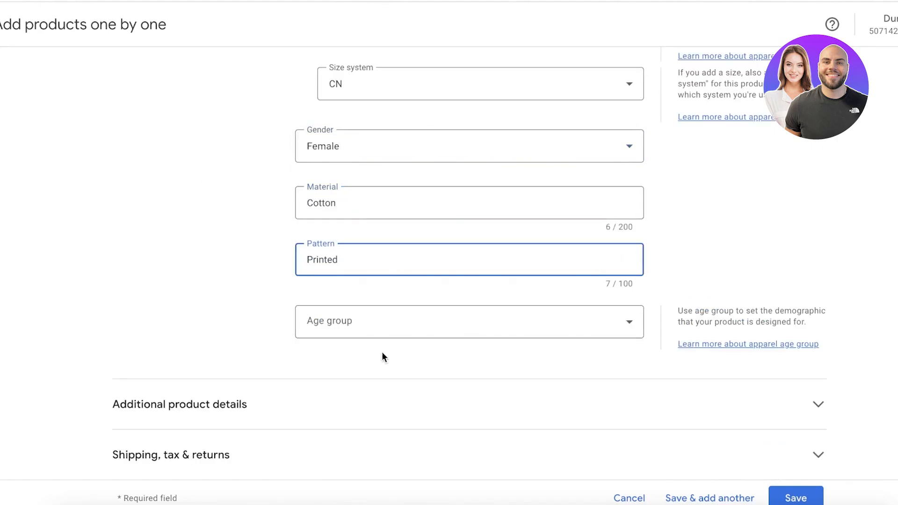
{"action": "left_click", "coordinate": [381, 327]}
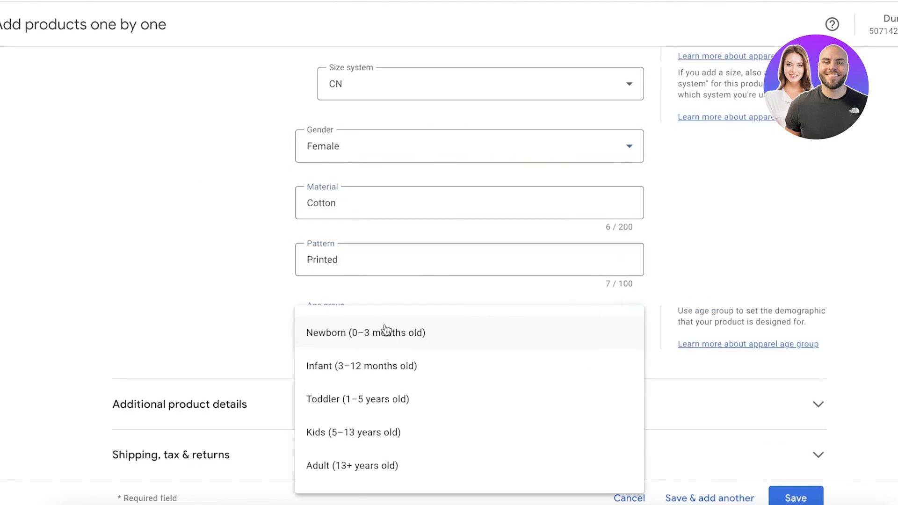
{"action": "left_click", "coordinate": [376, 465]}
- Expand the additional product details and review the adult, multipack, bundle, item group, highlight, certification and energy efficiency fields
{"action": "left_click", "coordinate": [570, 389]}
{"action": "scroll", "coordinate": [434, 364], "scroll_direction": "down", "scroll_amount": 15}
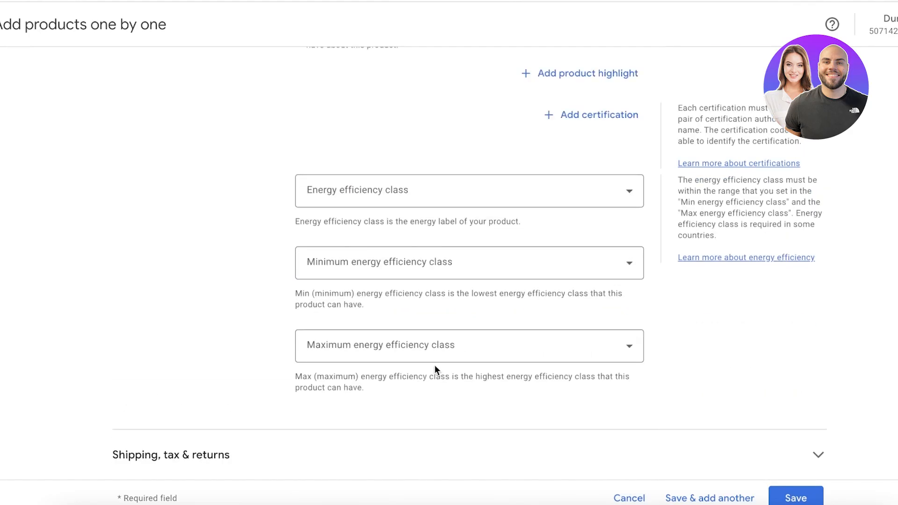
{"action": "scroll", "coordinate": [351, 226], "scroll_direction": "up", "scroll_amount": 8}
{"action": "scroll", "coordinate": [349, 227], "scroll_direction": "down", "scroll_amount": 8}
{"action": "scroll", "coordinate": [350, 228], "scroll_direction": "up", "scroll_amount": 15}
{"action": "scroll", "coordinate": [351, 228], "scroll_direction": "down", "scroll_amount": 6}
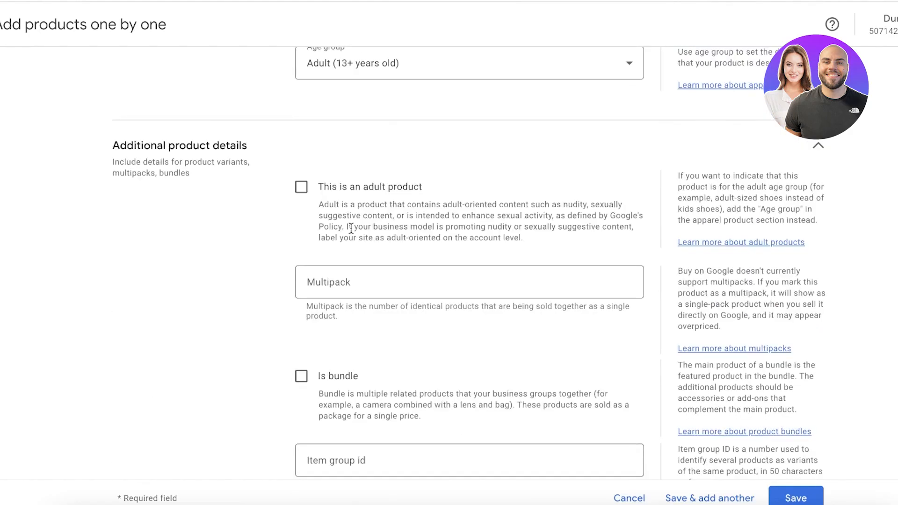
{"action": "scroll", "coordinate": [473, 205], "scroll_direction": "down", "scroll_amount": 7}
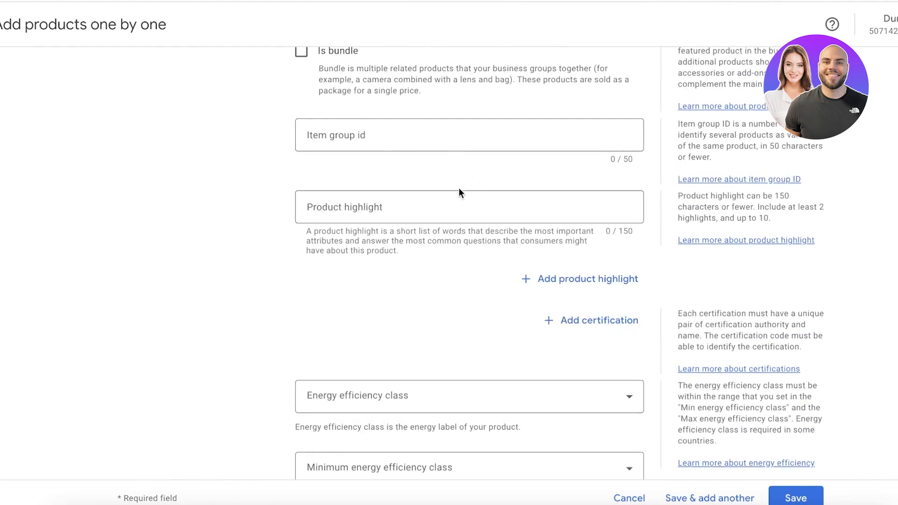
{"action": "scroll", "coordinate": [366, 156], "scroll_direction": "down", "scroll_amount": 4}
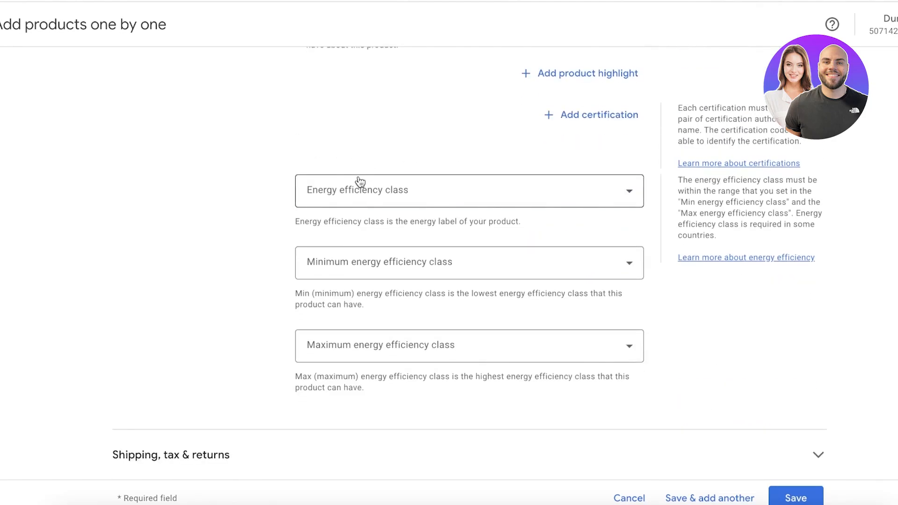
{"action": "left_click", "coordinate": [360, 182]}
{"action": "left_click", "coordinate": [351, 137]}
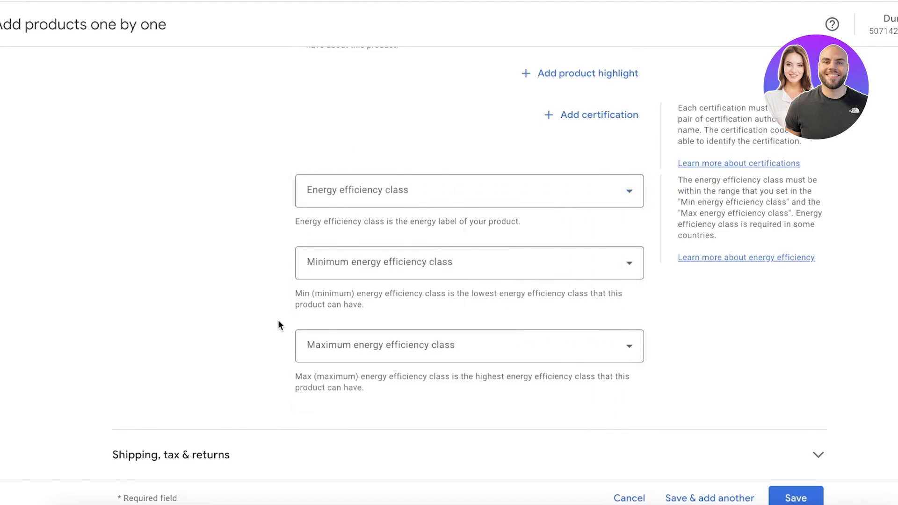
- Expand the shipping, tax and returns section and open the account-level shipping setup
{"action": "left_click", "coordinate": [190, 433]}
{"action": "scroll", "coordinate": [217, 347], "scroll_direction": "down", "scroll_amount": 10}
{"action": "scroll", "coordinate": [218, 340], "scroll_direction": "up", "scroll_amount": 5}
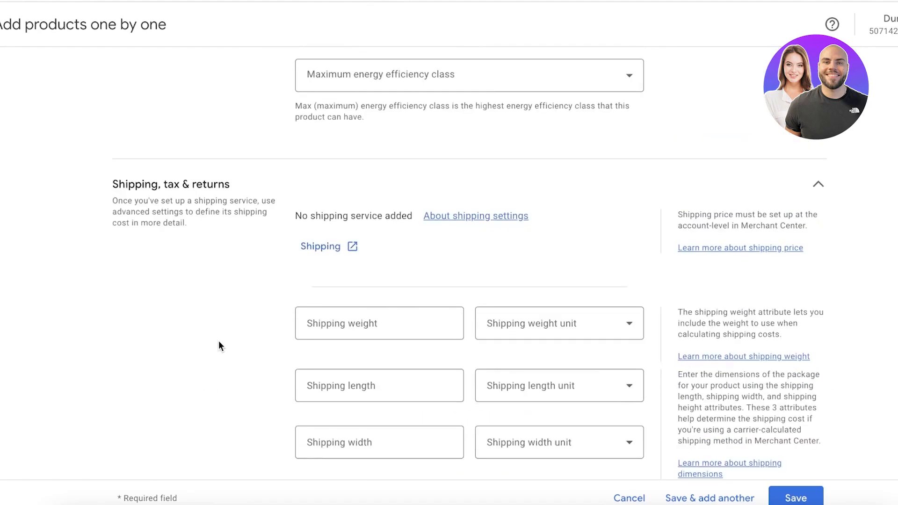
{"action": "scroll", "coordinate": [219, 342], "scroll_direction": "down", "scroll_amount": 1}
{"action": "scroll", "coordinate": [221, 338], "scroll_direction": "down", "scroll_amount": 1}
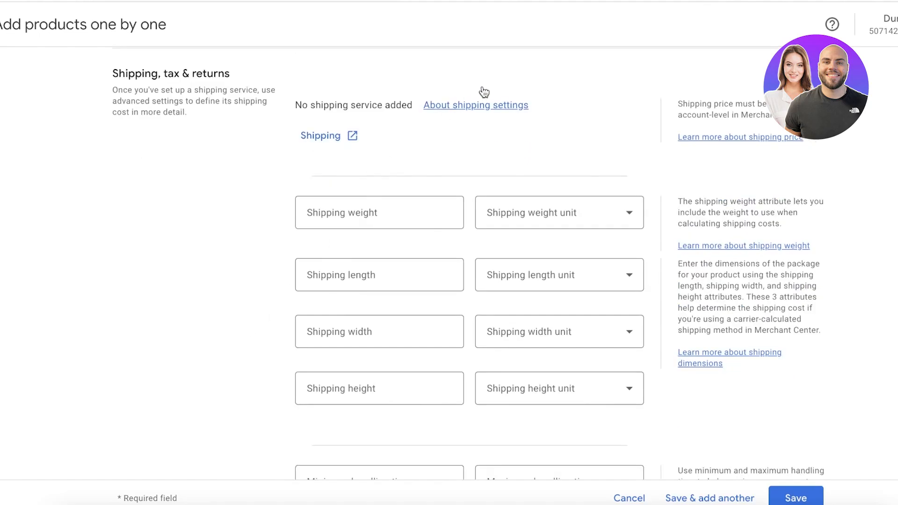
{"action": "left_click", "coordinate": [314, 140]}
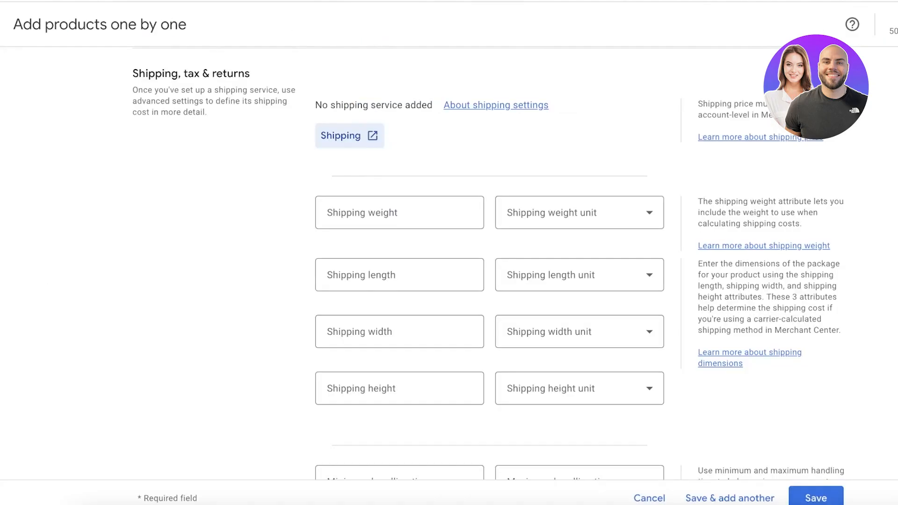
- Set the minimum handling time to 2 and the maximum to 5, and save the product with the option to add another
{"action": "scroll", "coordinate": [464, 106], "scroll_direction": "down", "scroll_amount": 3}
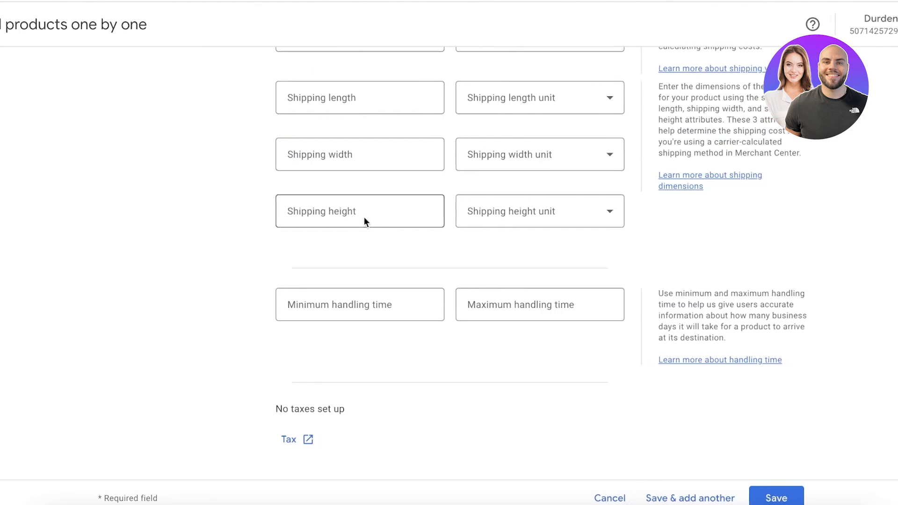
{"action": "left_click", "coordinate": [290, 306]}
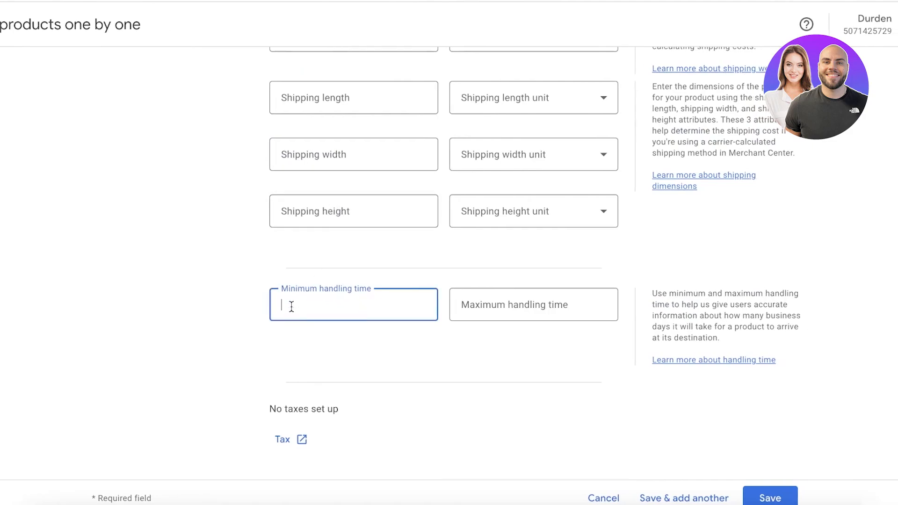
{"action": "type", "text": "2"}
{"action": "left_click", "coordinate": [505, 300]}
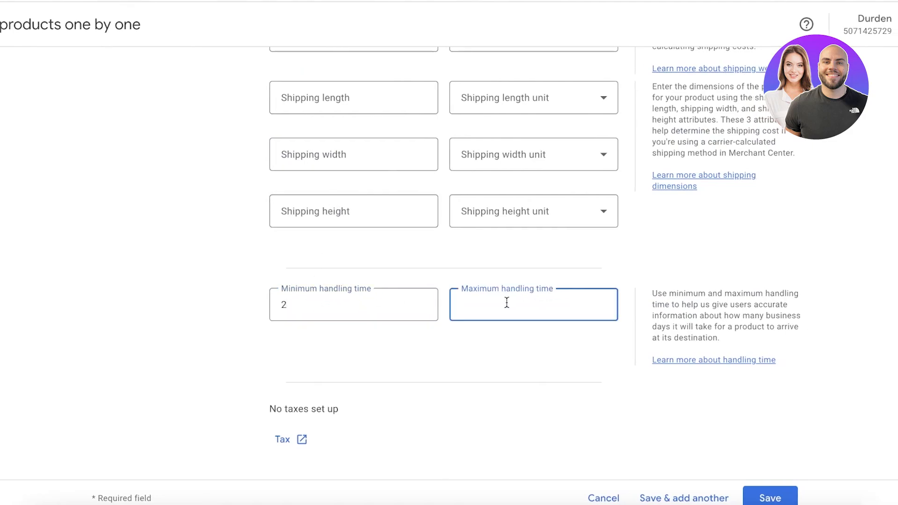
{"action": "type", "text": "5"}
{"action": "left_click", "coordinate": [726, 254]}
{"action": "scroll", "coordinate": [679, 262], "scroll_direction": "up", "scroll_amount": 10}
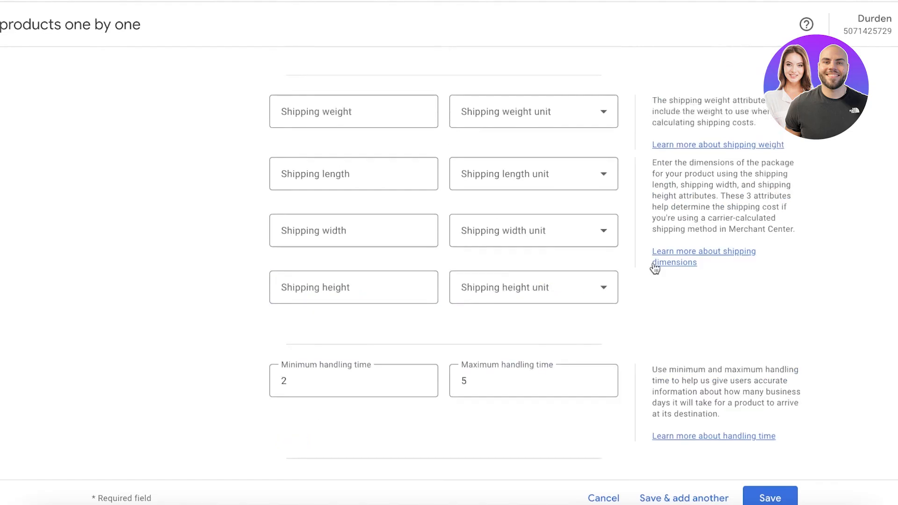
{"action": "left_click", "coordinate": [717, 499]}
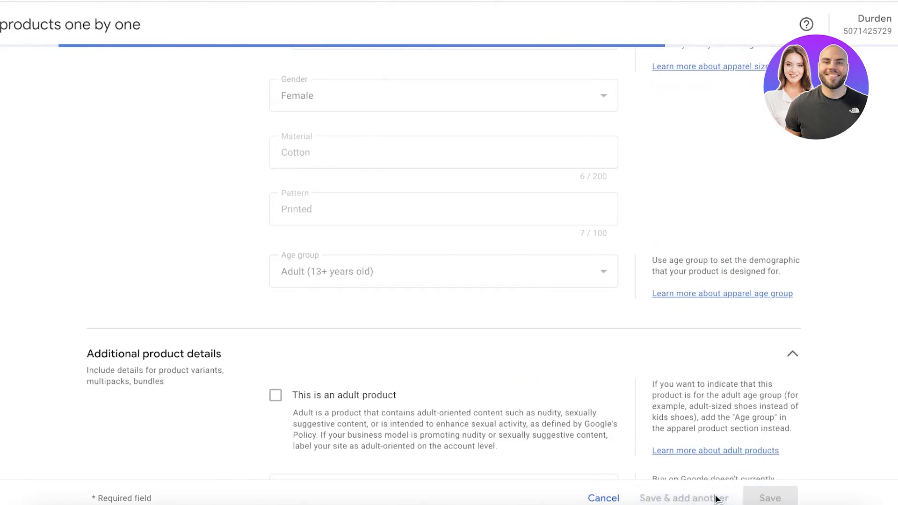